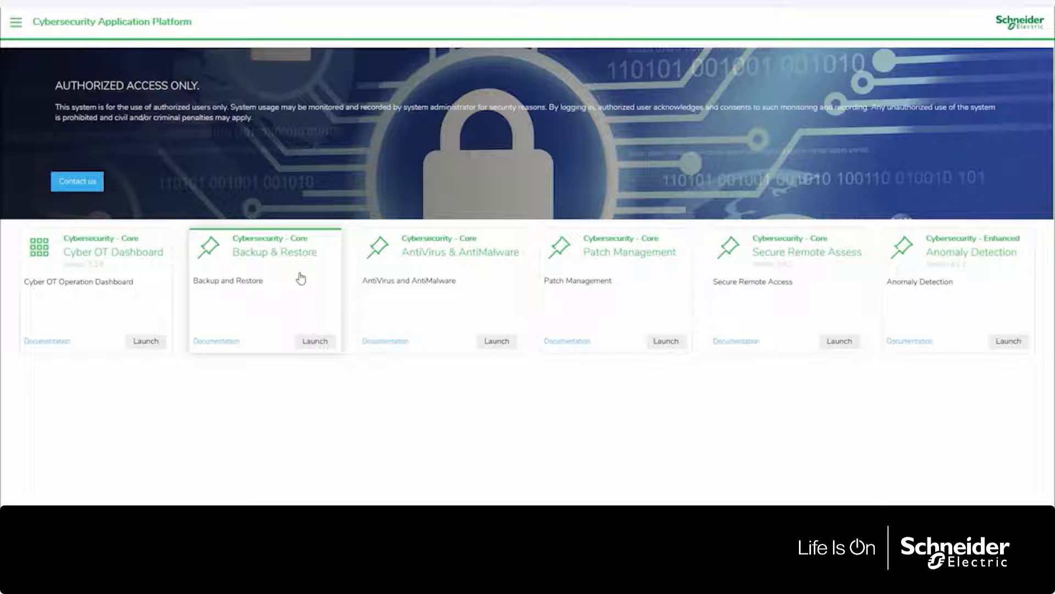
Step: Launch the Cyber OT Dashboard module from the platform's module list
left_click(147, 341)
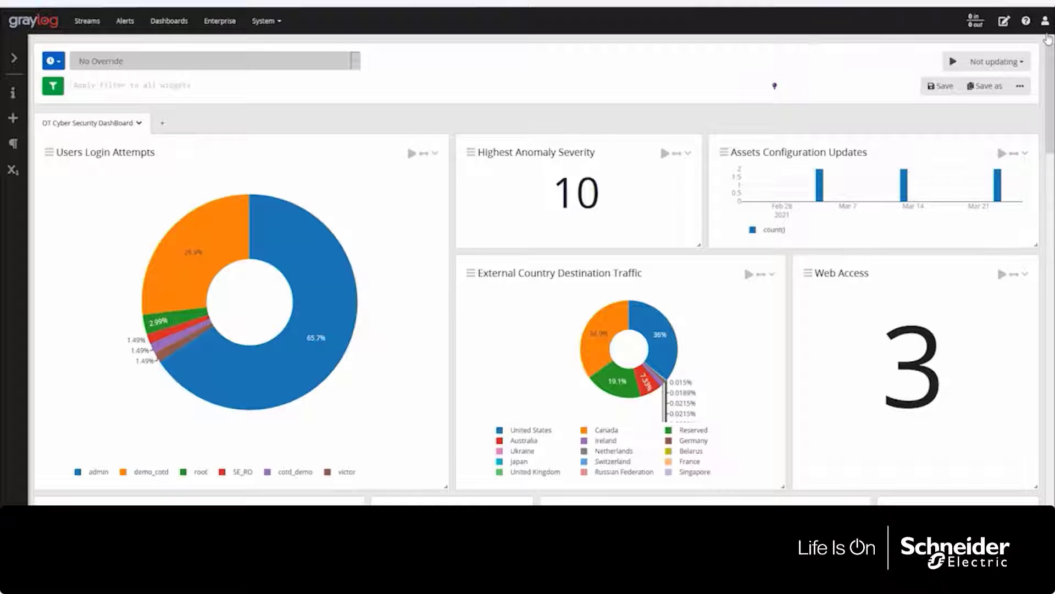
Step: Set the OT dashboard to refresh every 5 Seconds and replay the Virus Detected widget's 'malware' search
left_click(1002, 65)
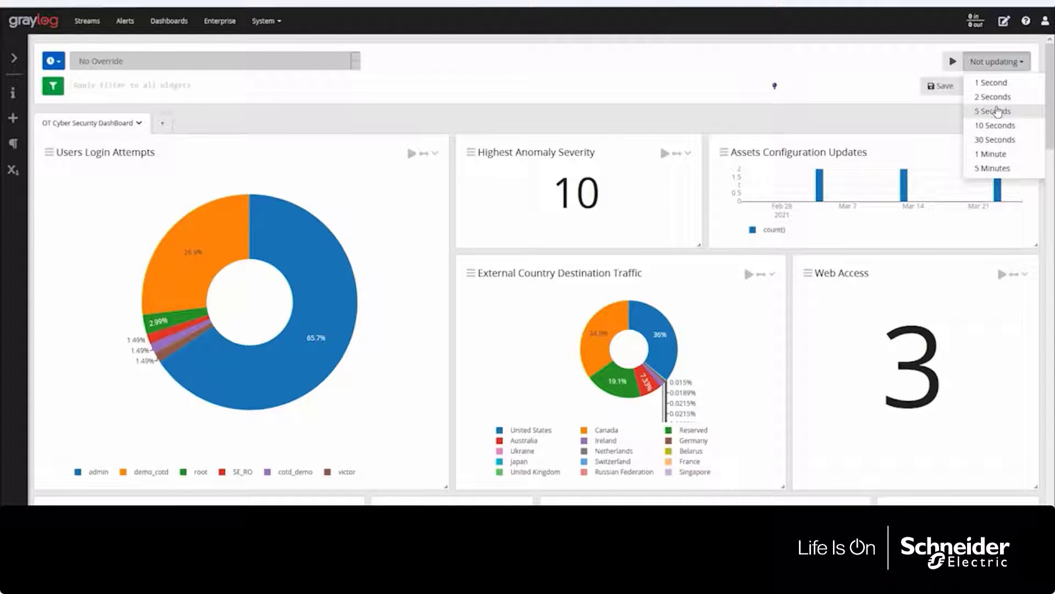
left_click(998, 110)
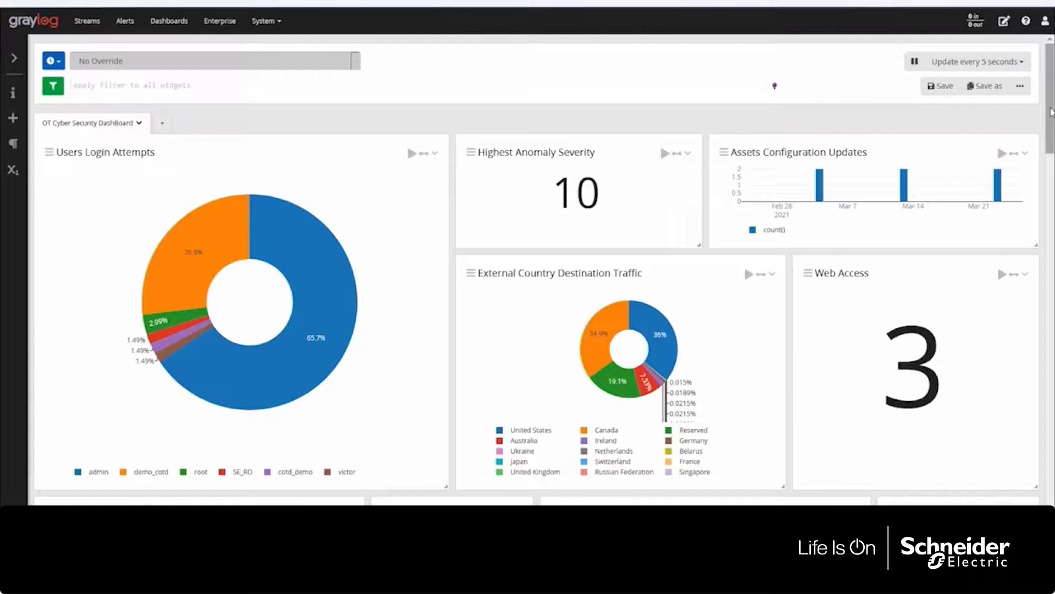
left_click_drag(1051, 112, 1051, 232)
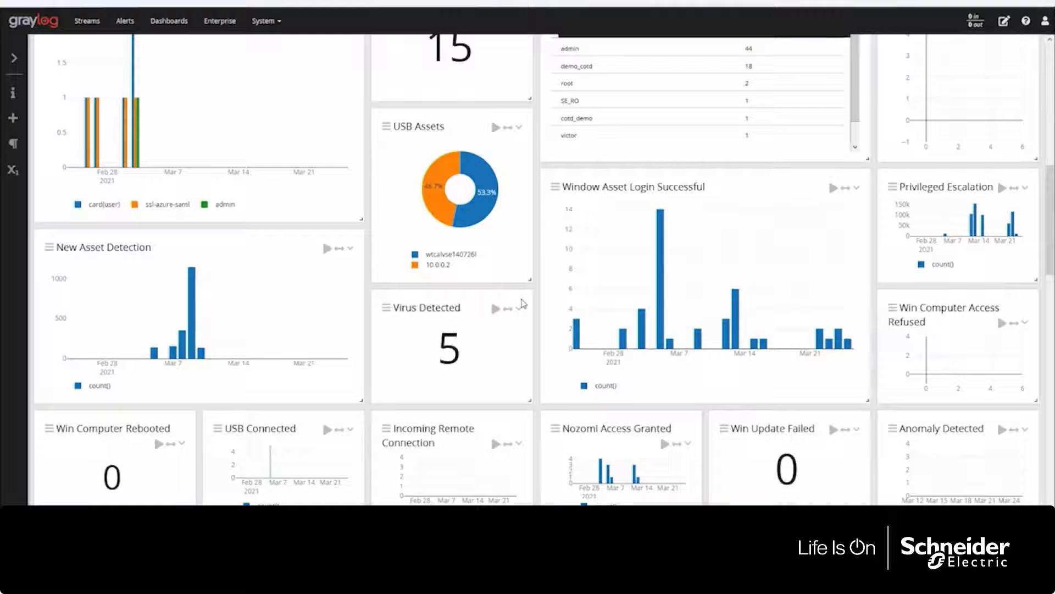
left_click(496, 311)
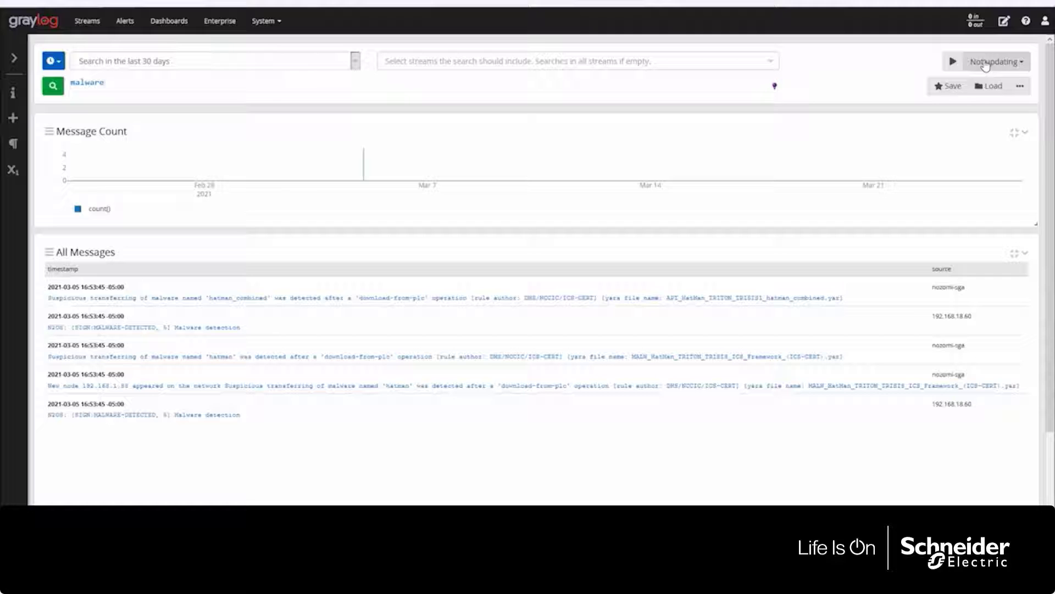
Step: Refresh the malware search every 5 seconds and expand the hatman_combined detection message
left_click(983, 72)
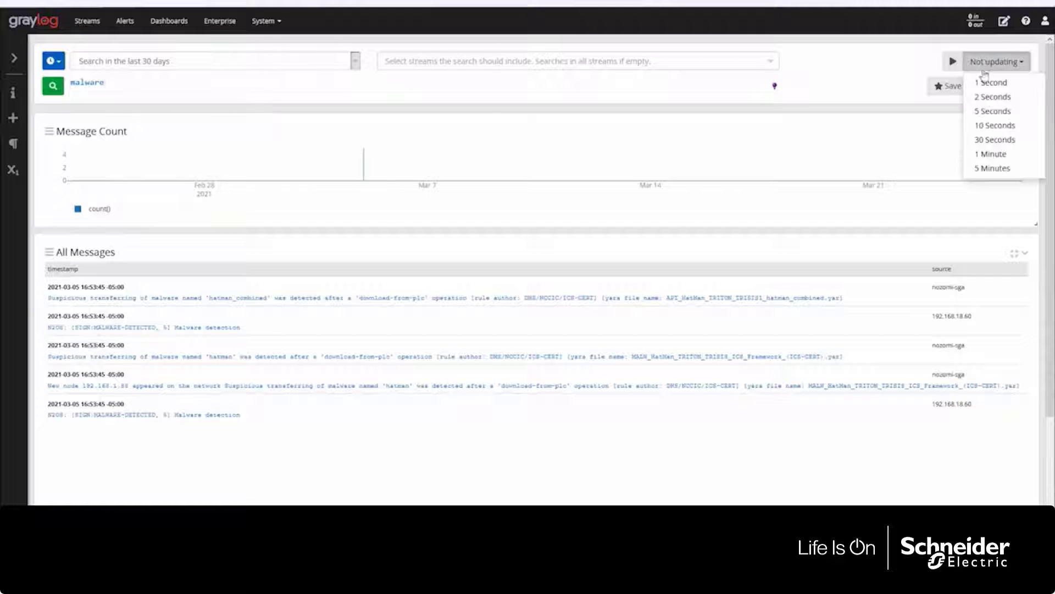
left_click(982, 112)
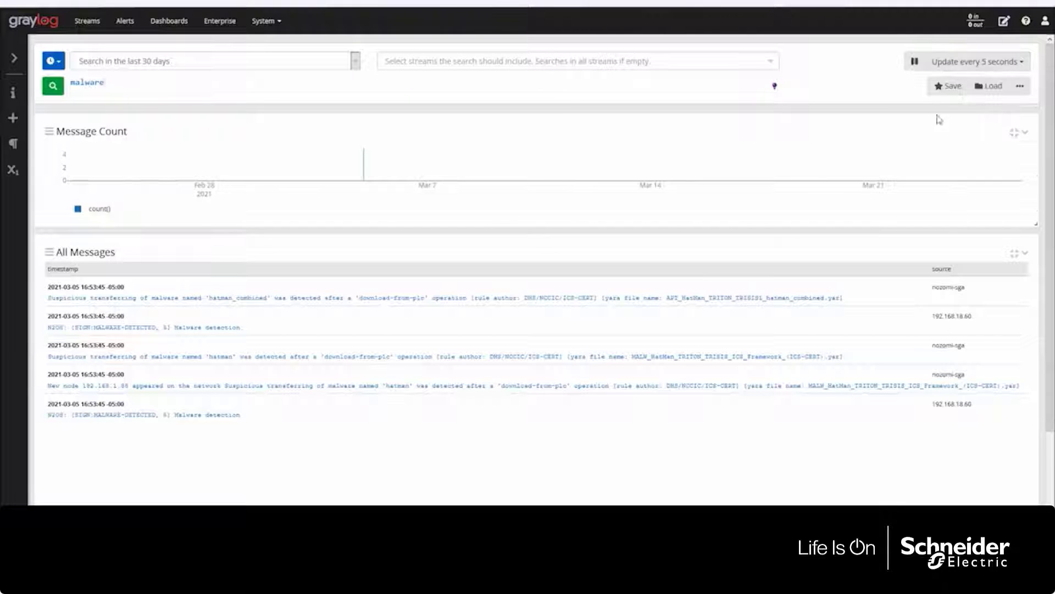
left_click(300, 304)
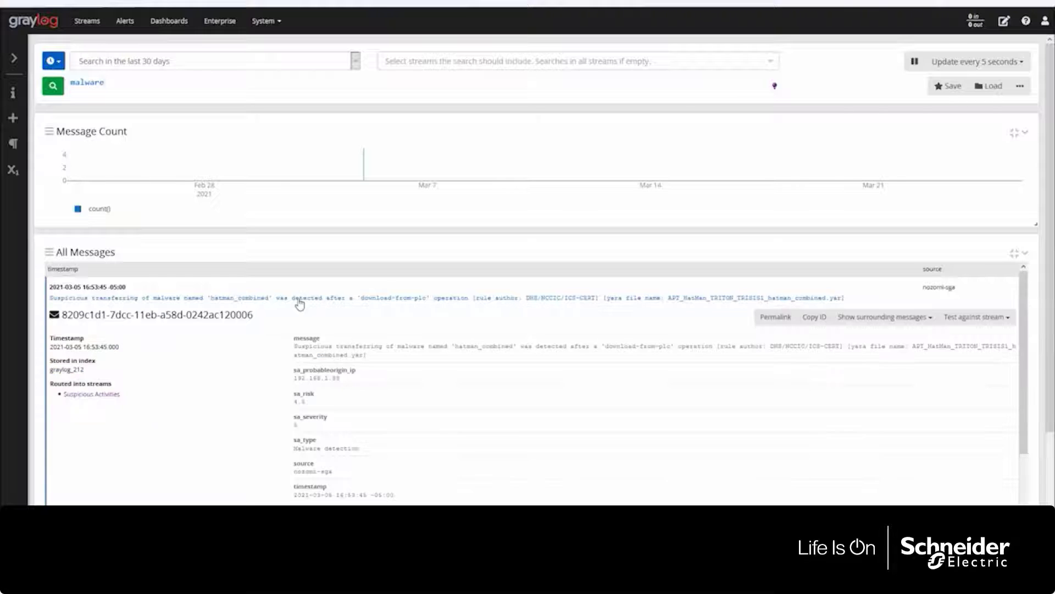
scroll(386, 287, "down", 5)
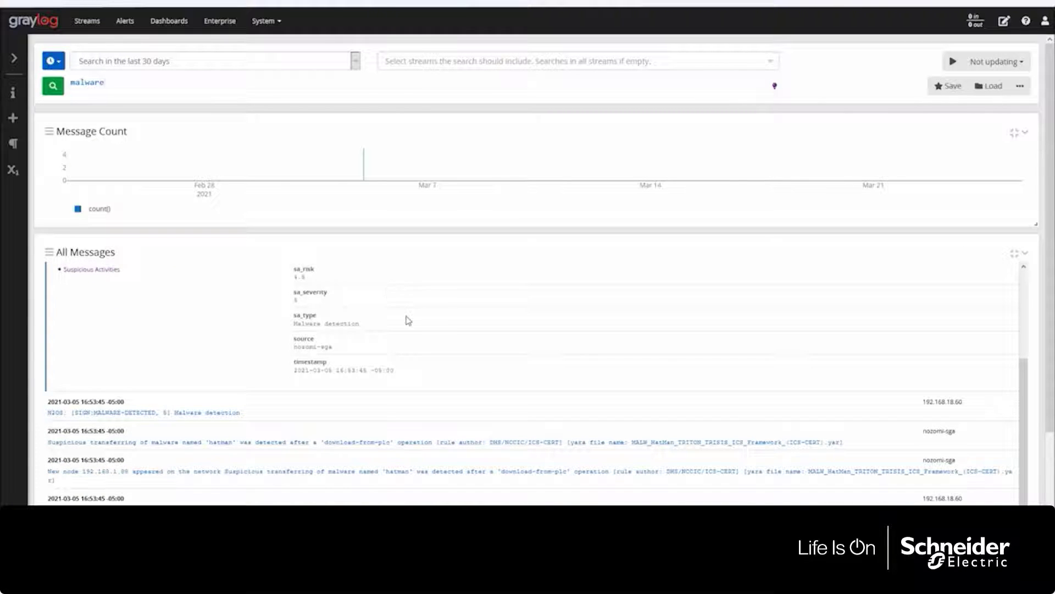
scroll(406, 318, "down", 2)
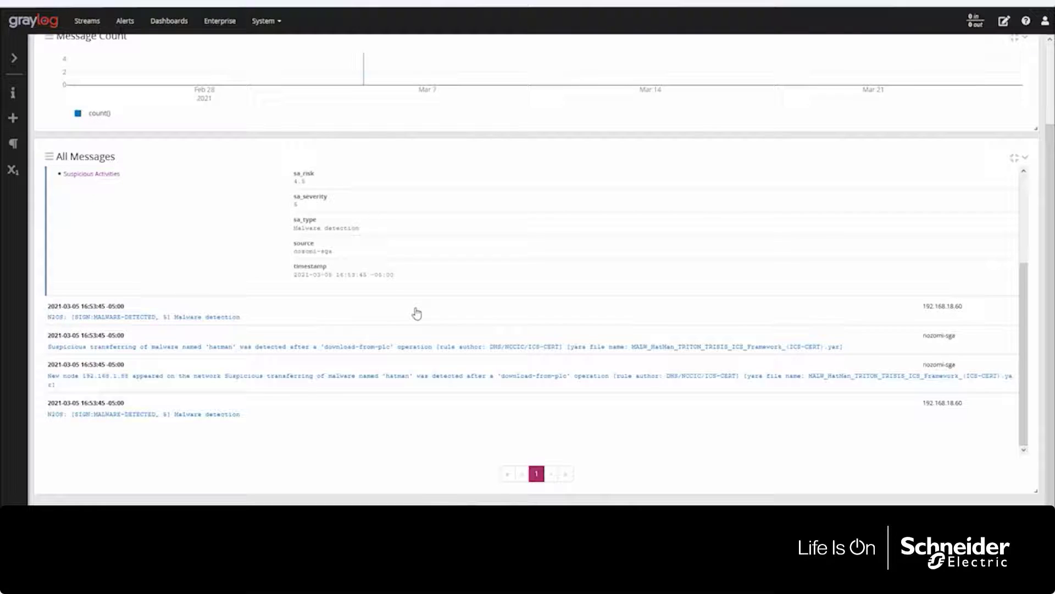
Step: Expand the N2OS Malware detection message and select its full msg text about hatman
left_click(416, 311)
scroll(440, 309, "down", 3)
scroll(454, 317, "down", 10)
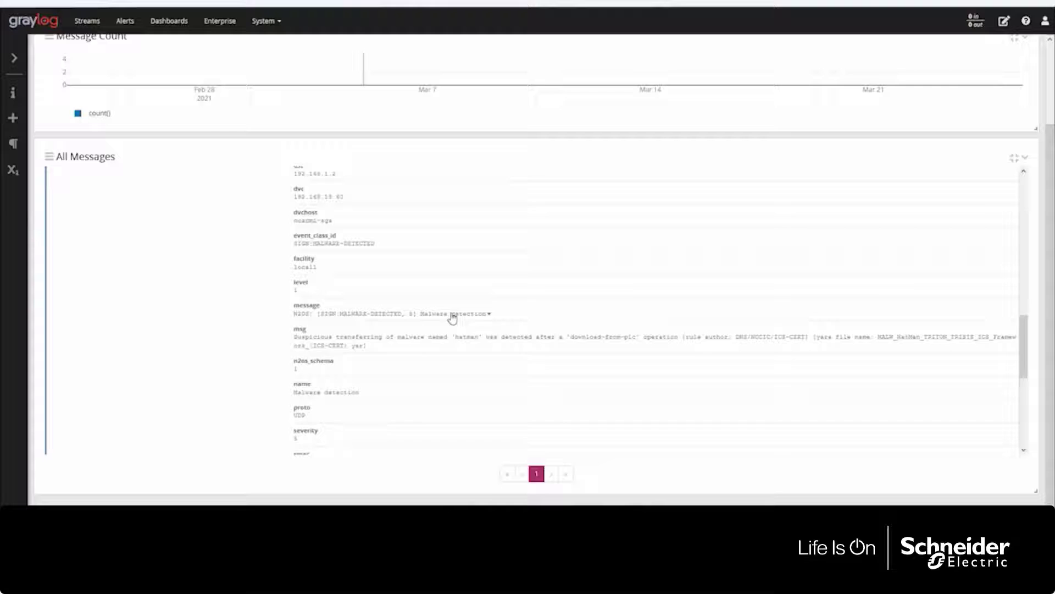
scroll(452, 316, "down", 1)
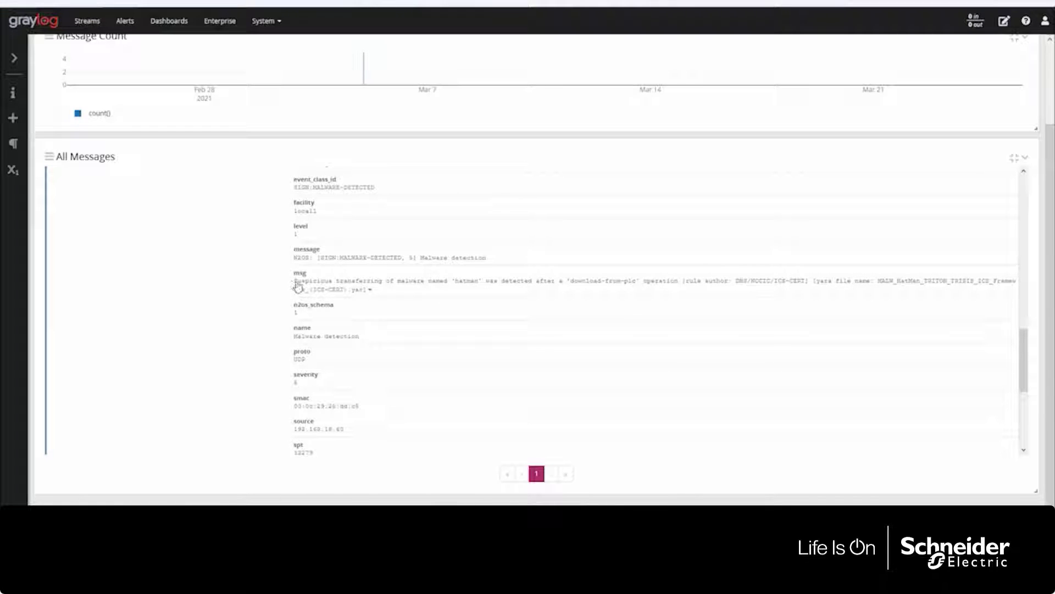
left_click_drag(297, 286, 388, 293)
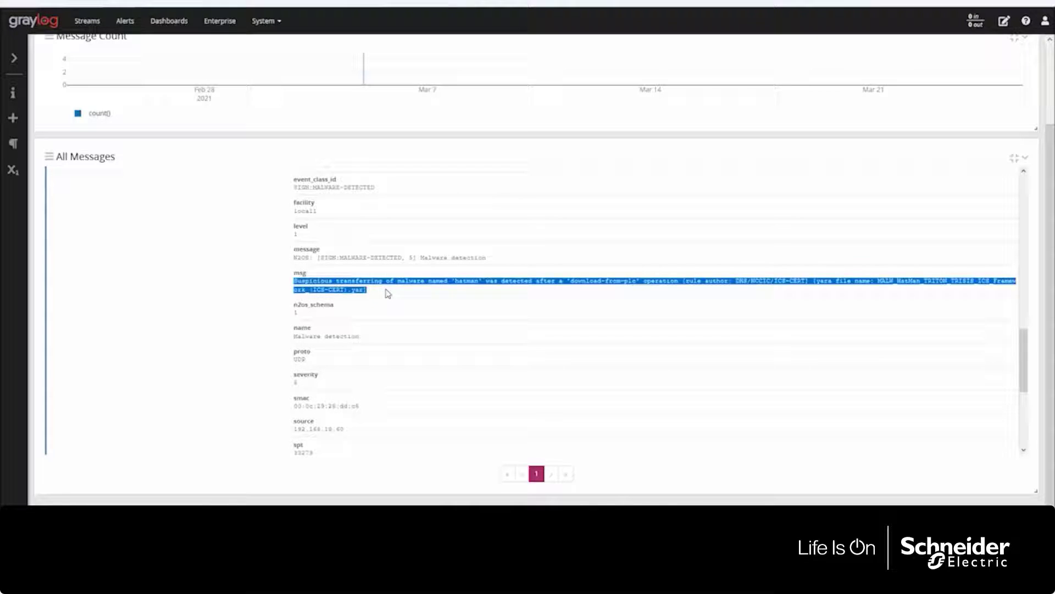
scroll(256, 317, "down", 3)
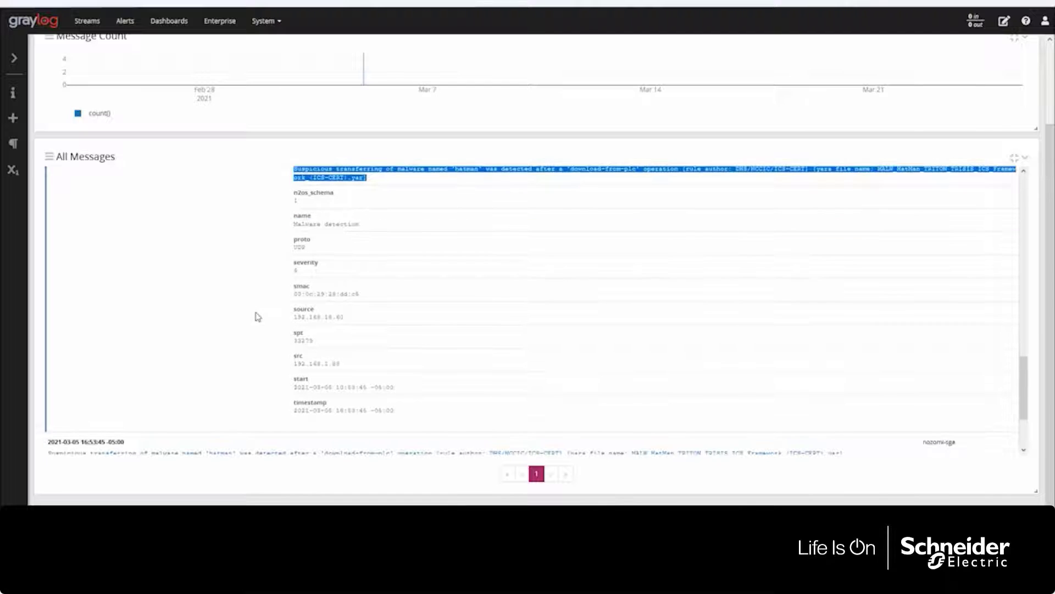
scroll(257, 317, "down", 2)
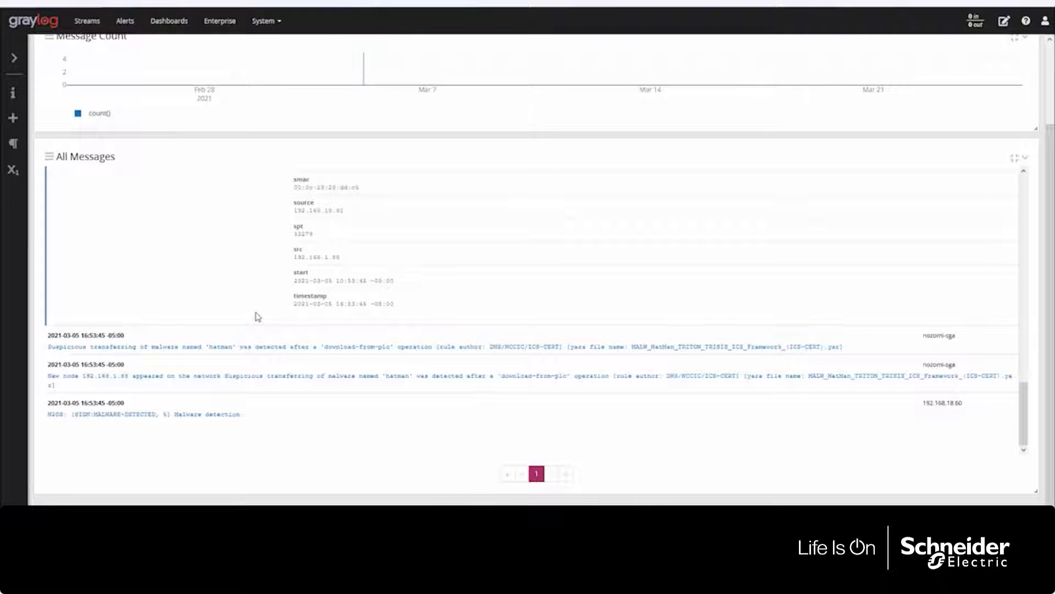
scroll(258, 317, "up", 3)
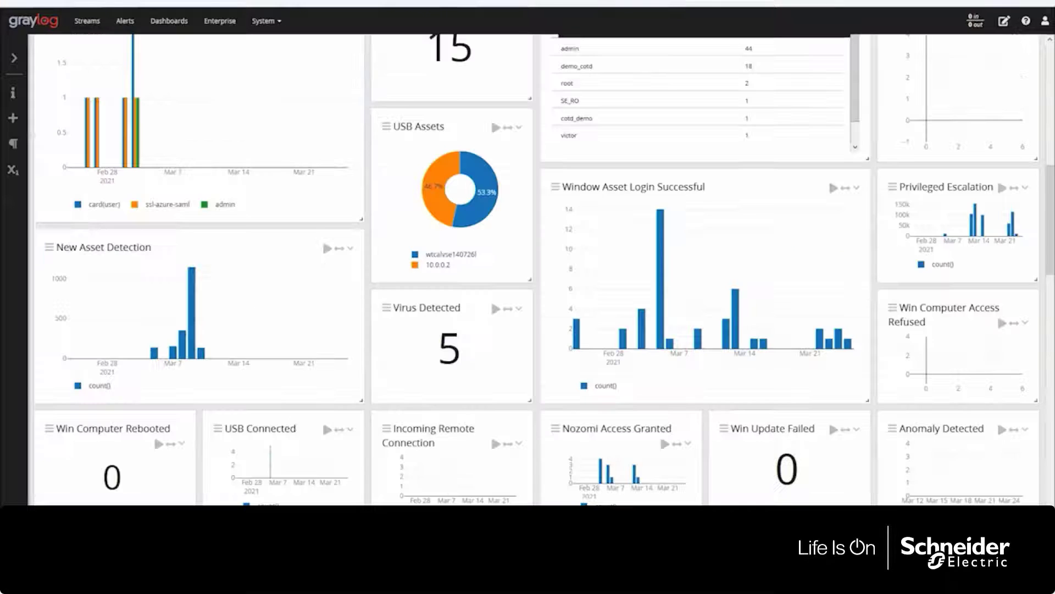
Step: Set the usb search to refresh every 5 seconds
scroll(322, 420, "up", 1)
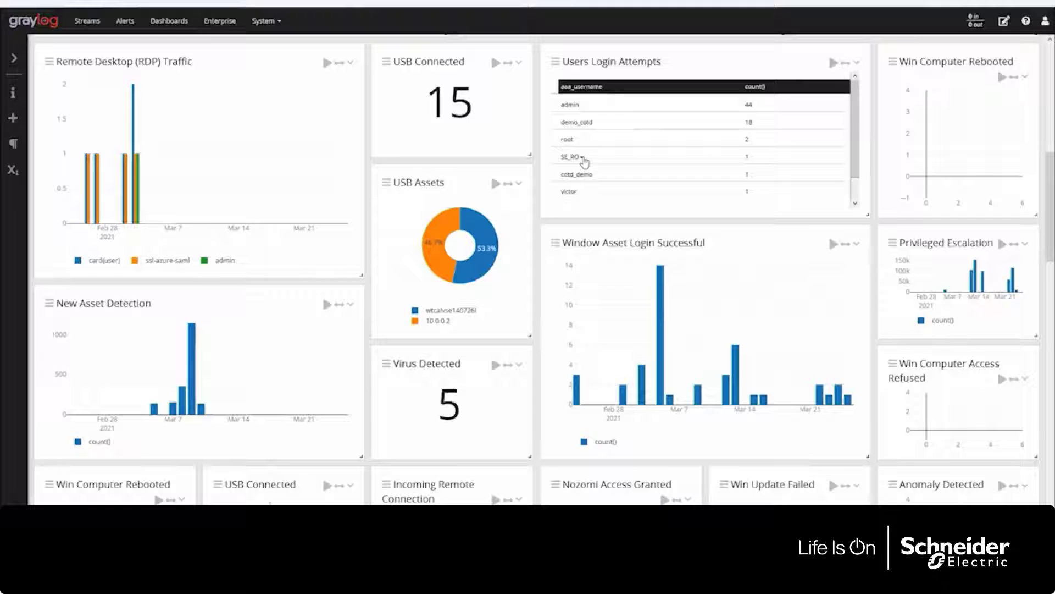
scroll(493, 175, "up", 3)
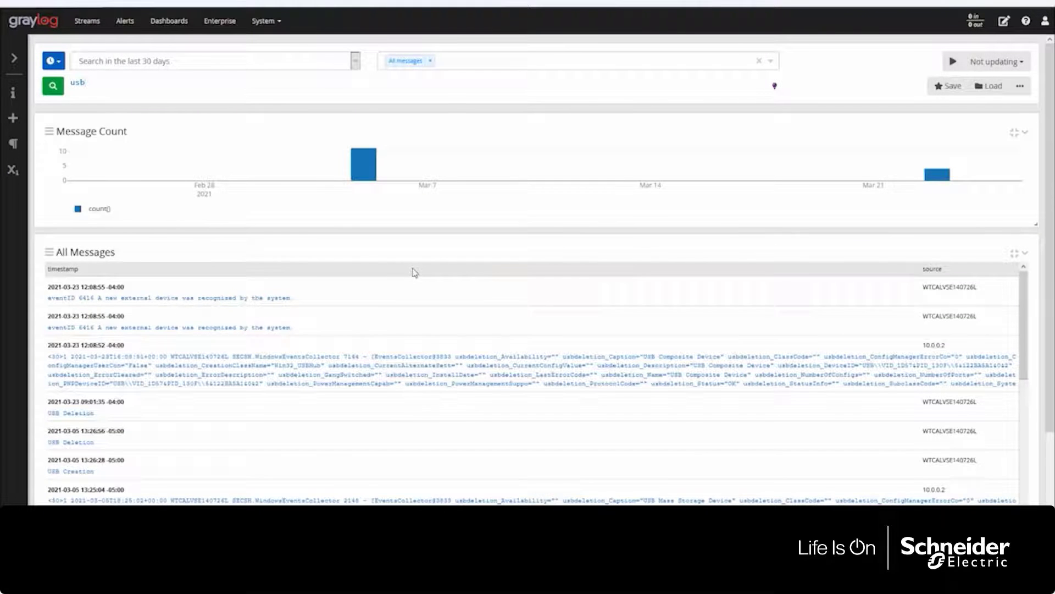
scroll(414, 273, "down", 1)
scroll(415, 273, "up", 1)
left_click(986, 62)
left_click(984, 111)
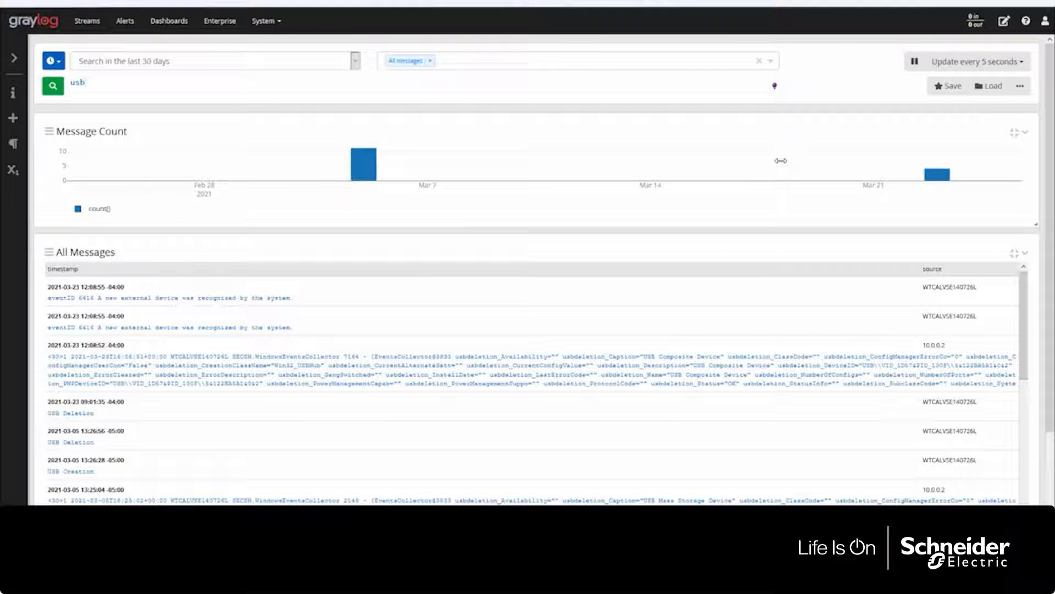
Step: Expand the event 6416 new external device message and read through its fields
left_click(372, 301)
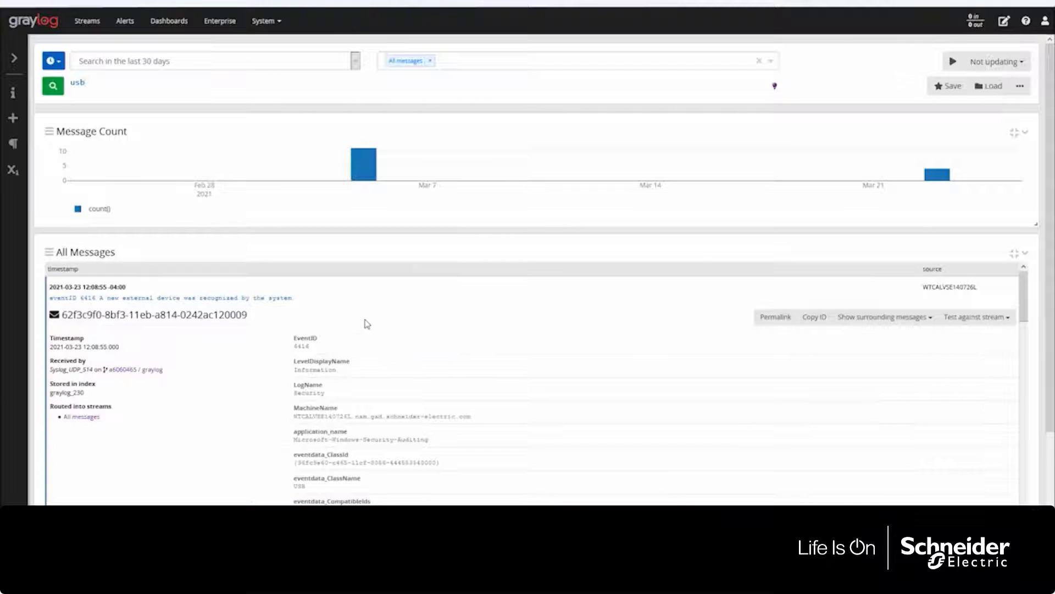
scroll(352, 363, "down", 1)
scroll(313, 365, "down", 2)
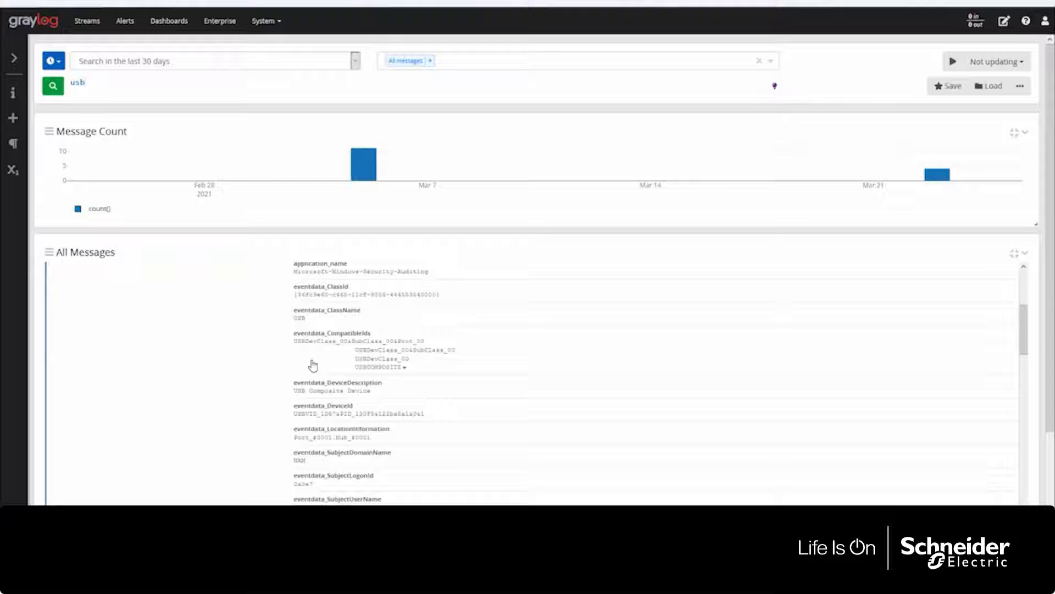
scroll(314, 365, "down", 1)
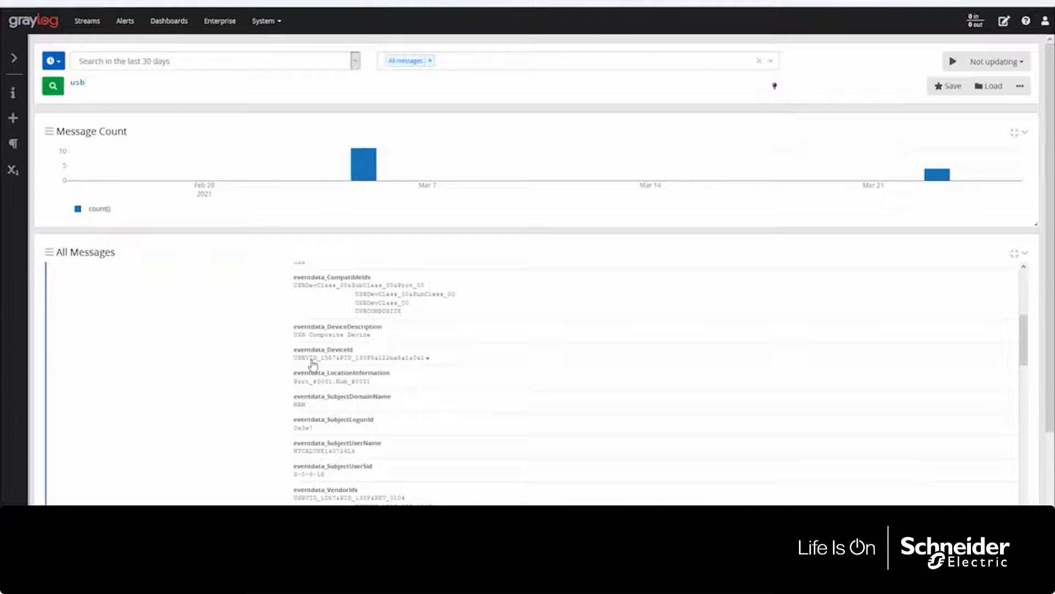
scroll(313, 365, "down", 1)
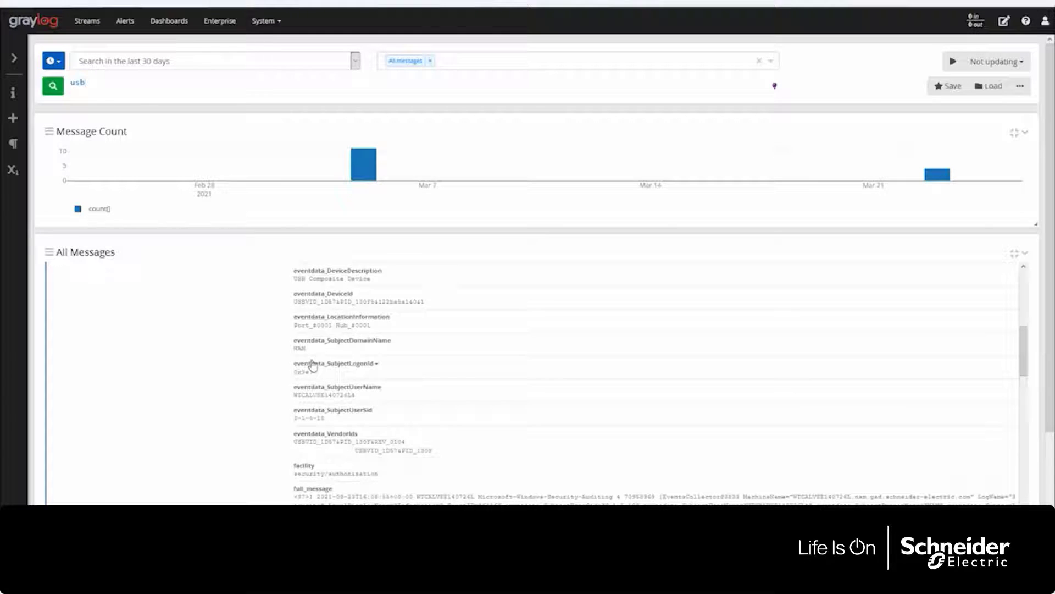
scroll(313, 365, "down", 1)
scroll(313, 365, "down", 1)
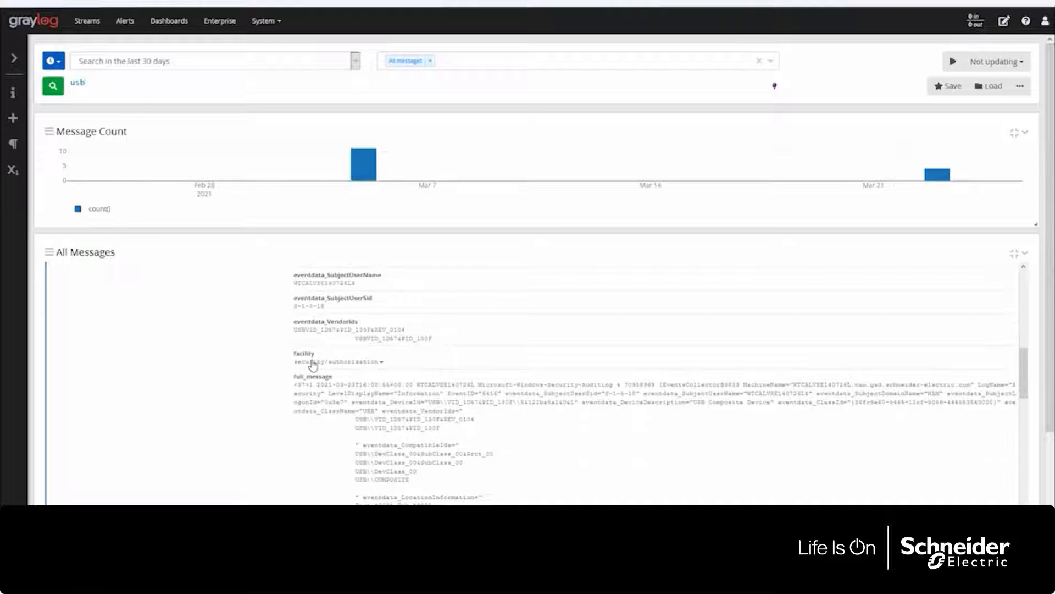
scroll(314, 365, "down", 1)
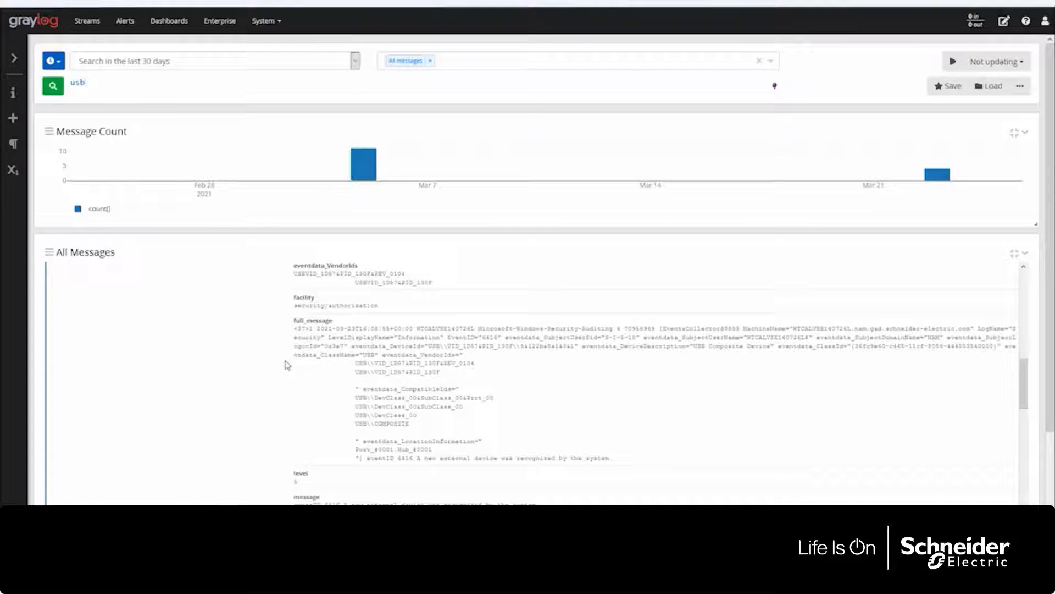
scroll(287, 365, "down", 1)
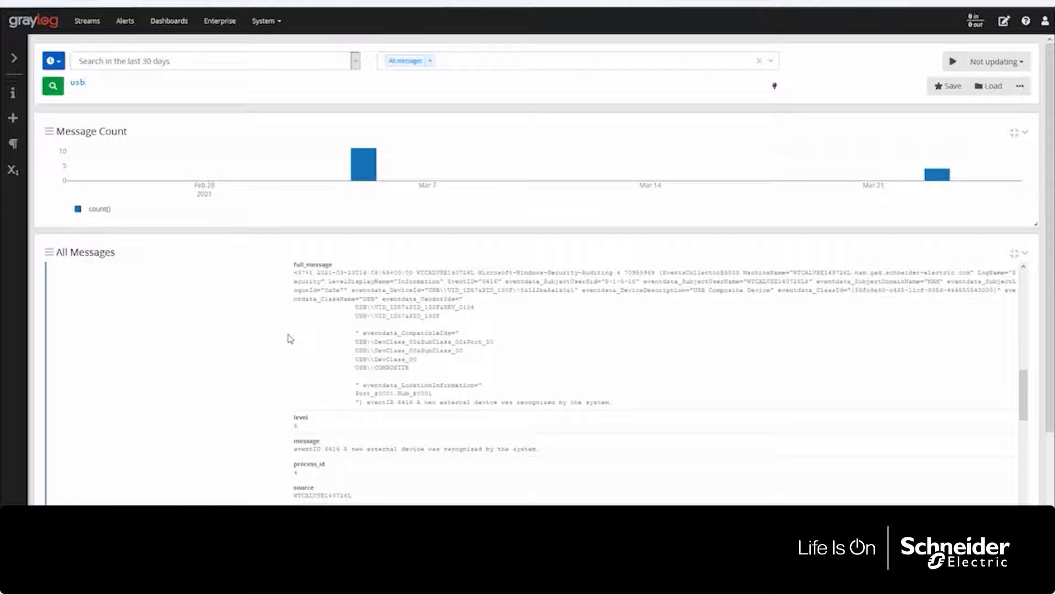
scroll(290, 338, "down", 1)
scroll(291, 338, "down", 1)
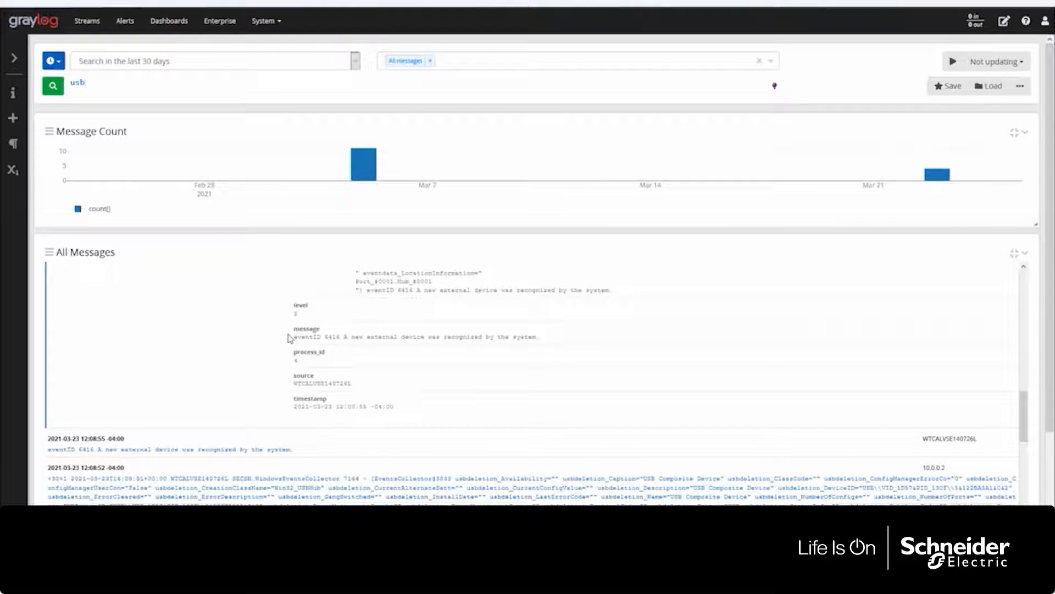
scroll(290, 338, "down", 1)
scroll(290, 338, "down", 3)
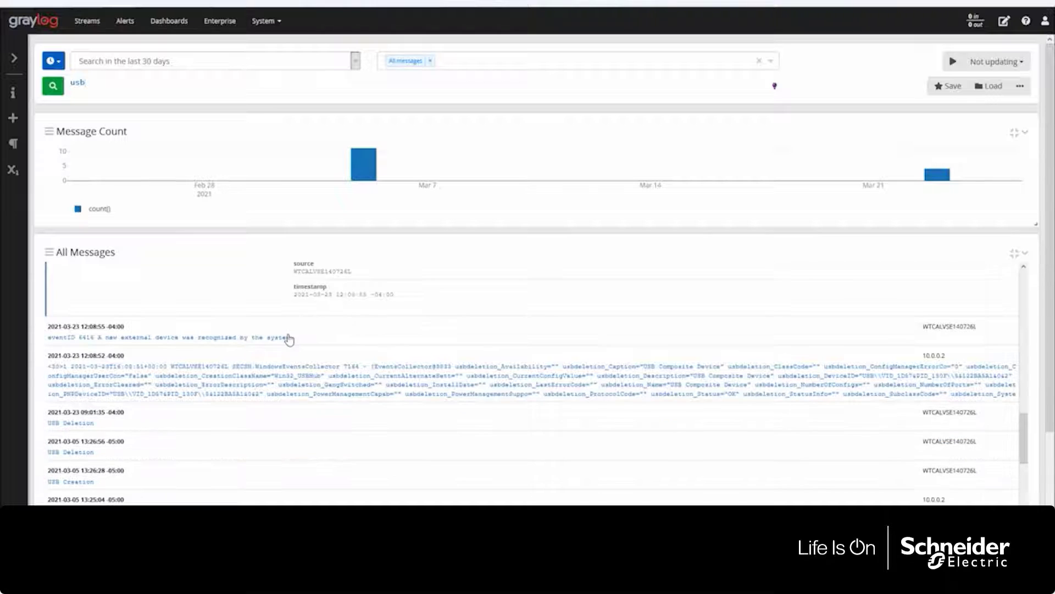
scroll(290, 339, "up", 8)
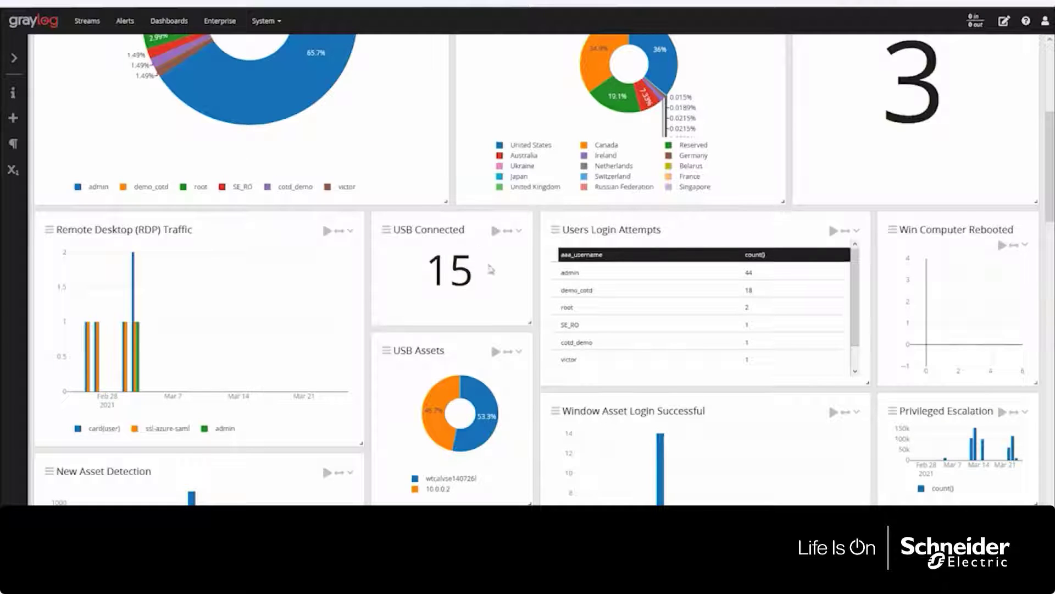
Step: Scroll the dashboard down to the Virus Detected, Nozomi Access Granted and Anomaly Detected widgets
scroll(553, 278, "up", 3)
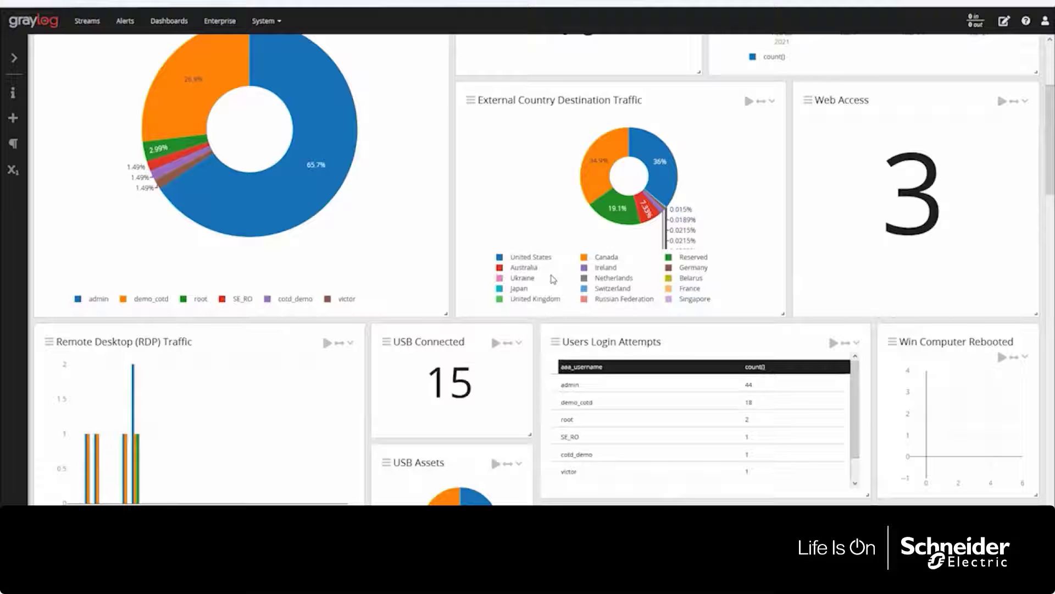
scroll(553, 279, "up", 3)
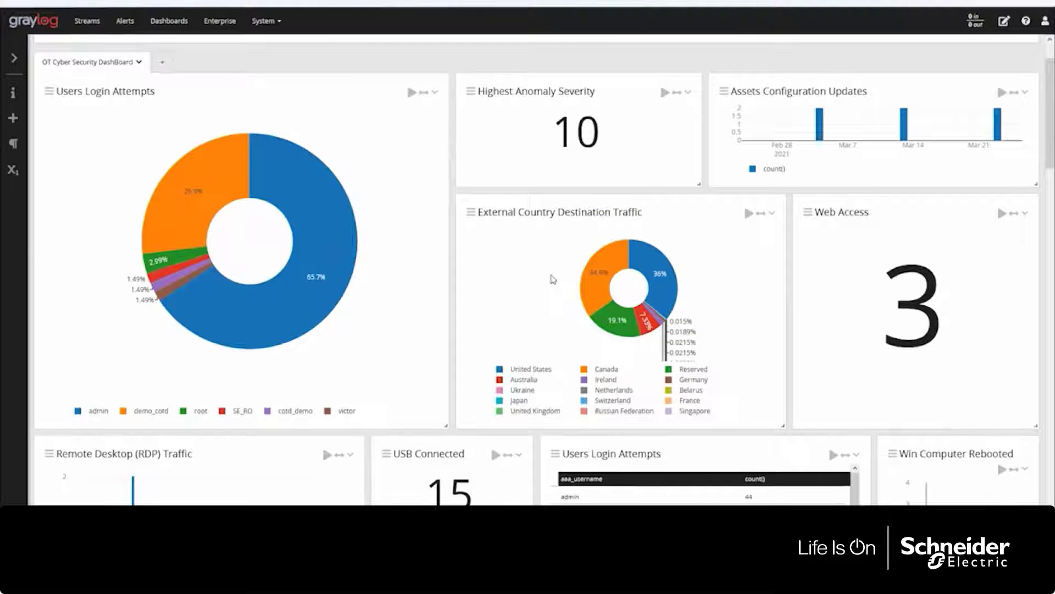
scroll(553, 278, "down", 3)
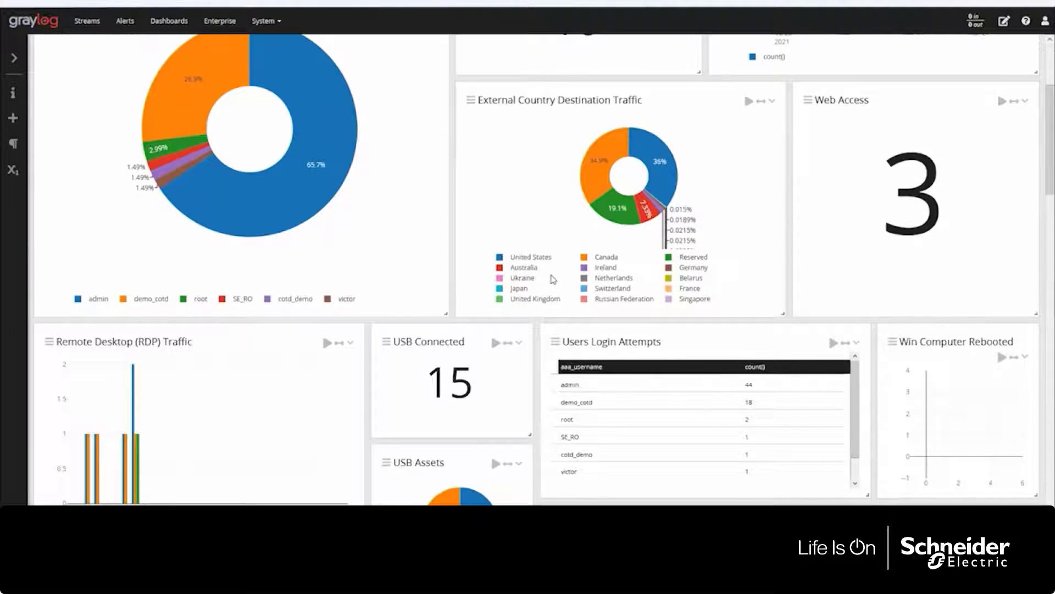
scroll(553, 278, "down", 2)
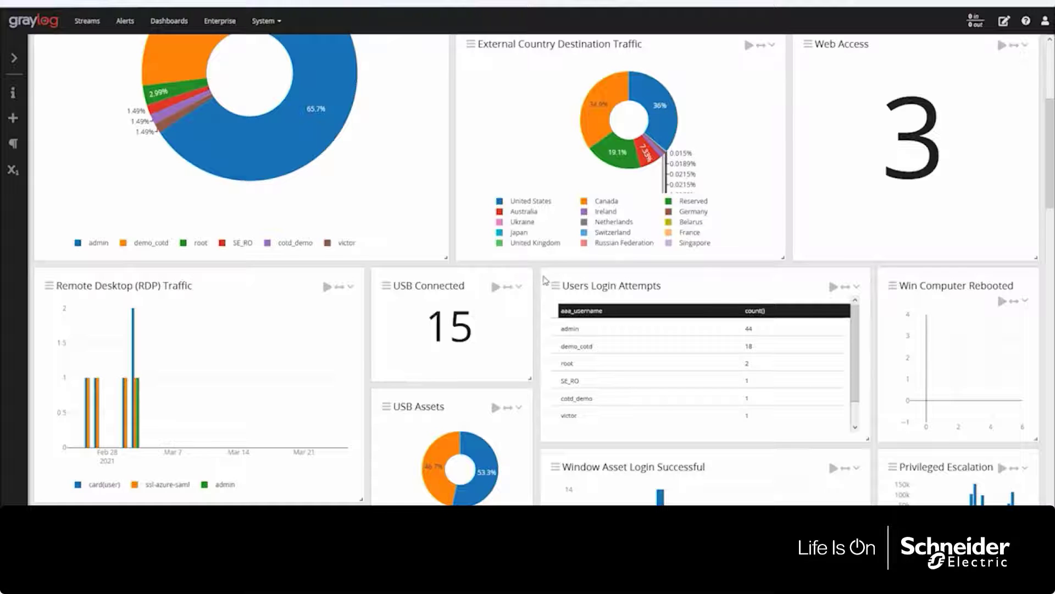
scroll(545, 281, "down", 2)
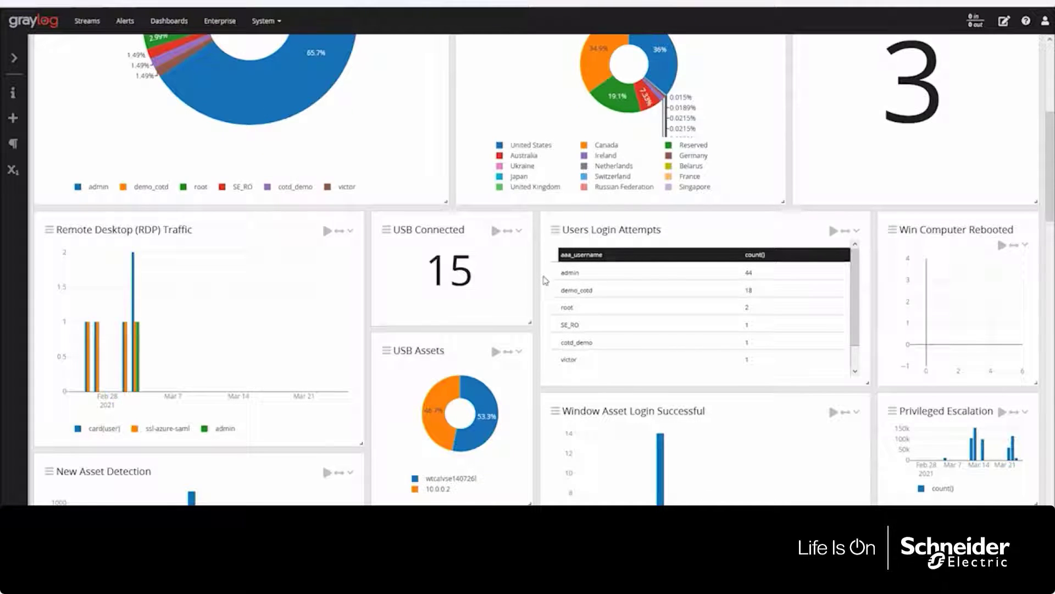
scroll(546, 280, "down", 4)
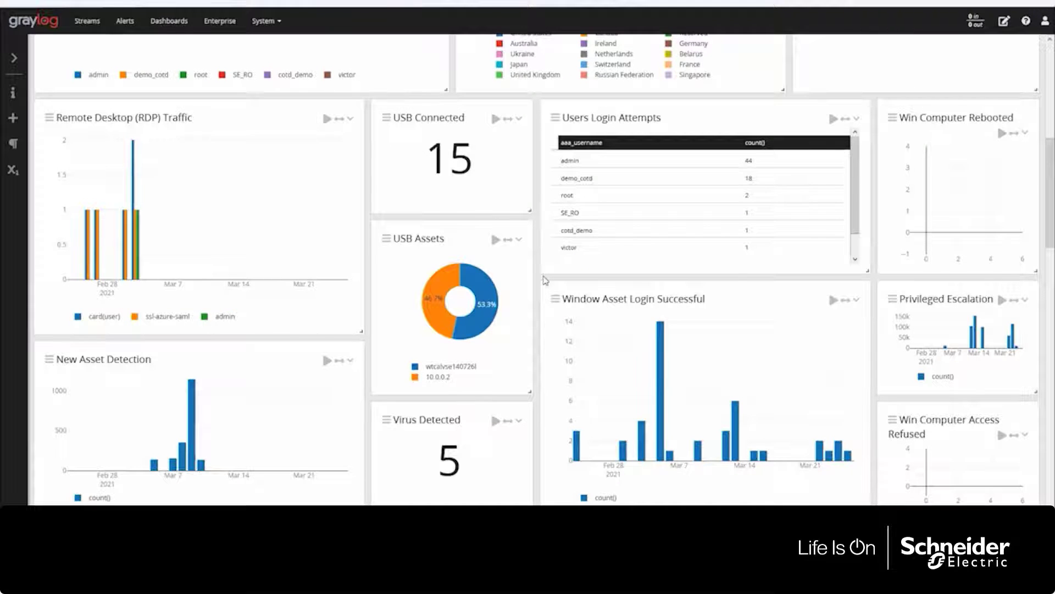
scroll(545, 280, "down", 2)
scroll(546, 280, "down", 2)
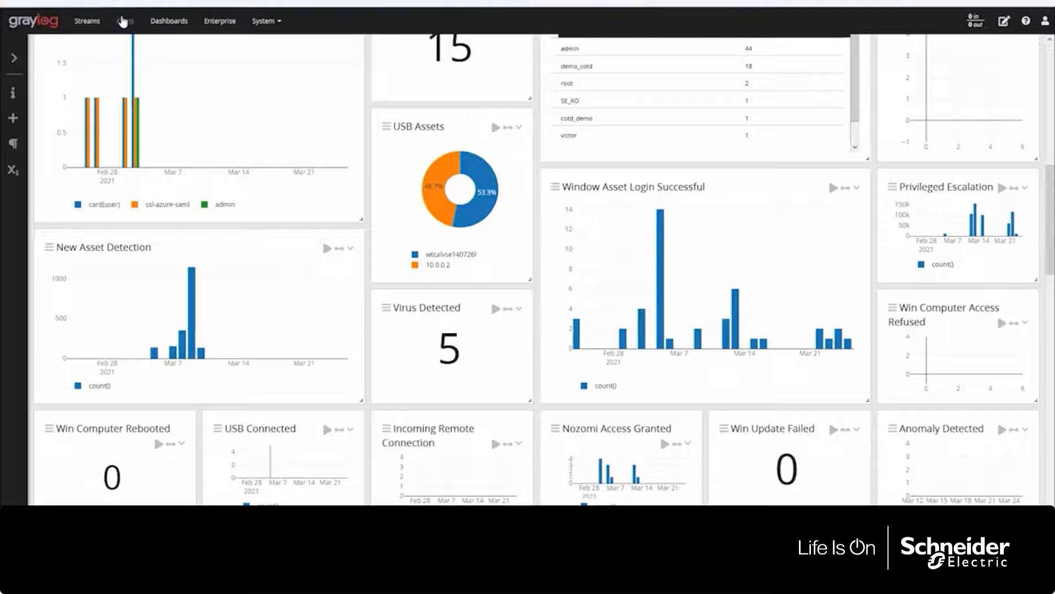
right_click(126, 23)
key("Escape")
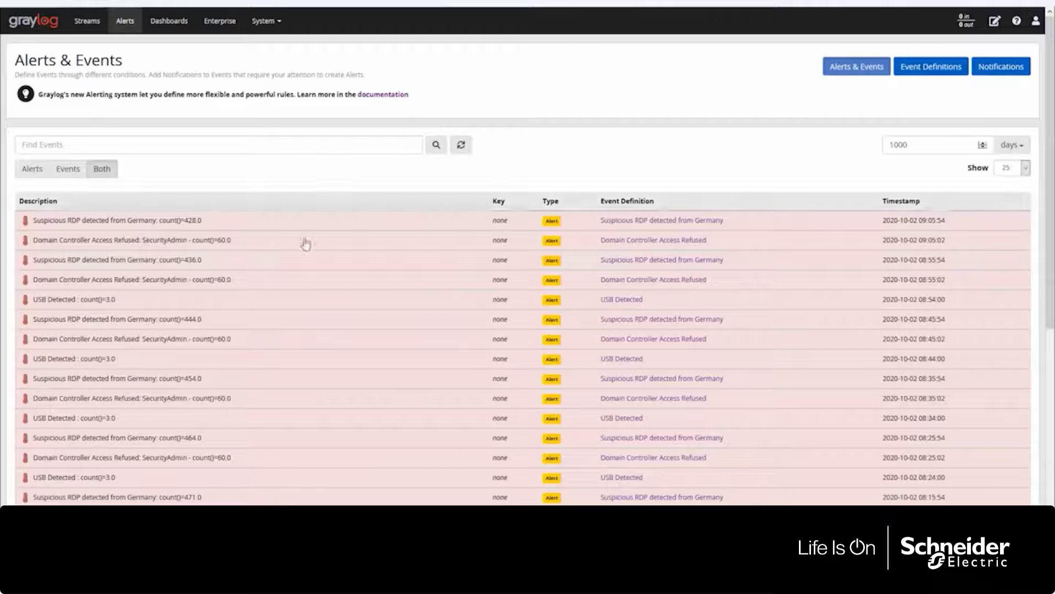
scroll(308, 273, "down", 1)
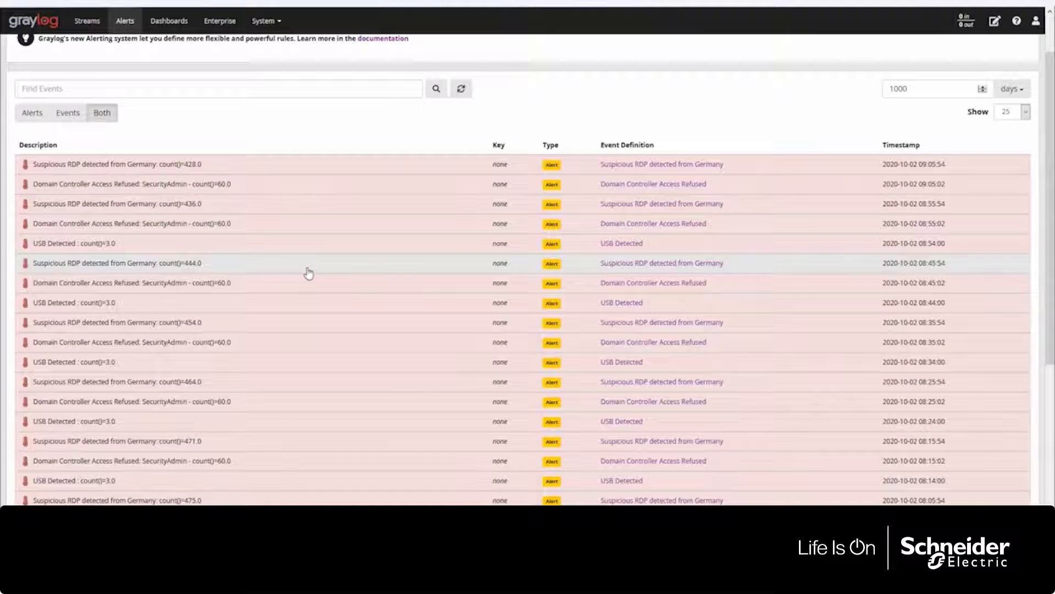
scroll(309, 273, "down", 1)
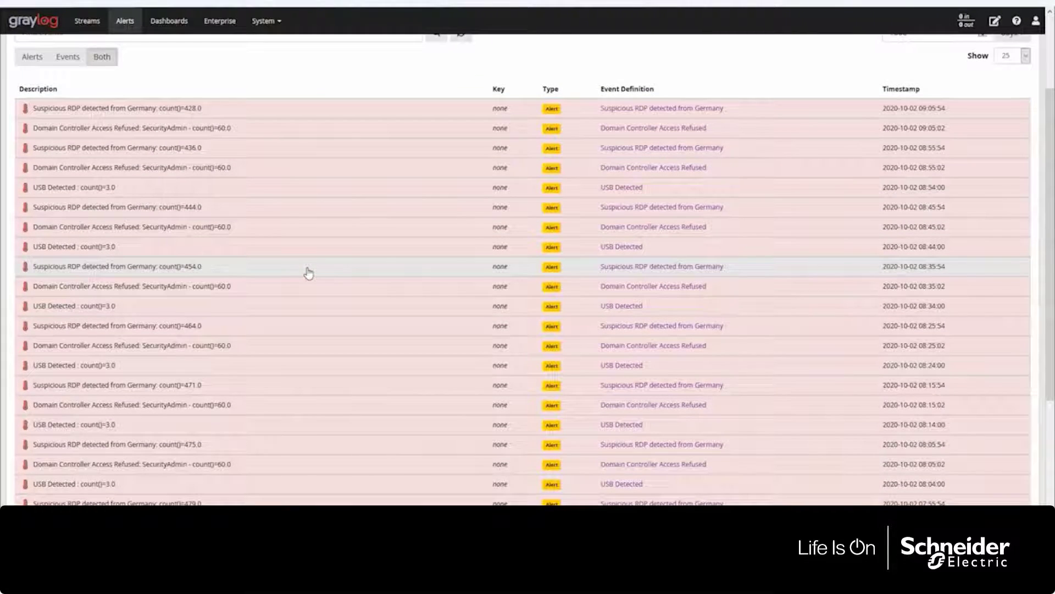
scroll(308, 273, "down", 1)
scroll(309, 273, "down", 1)
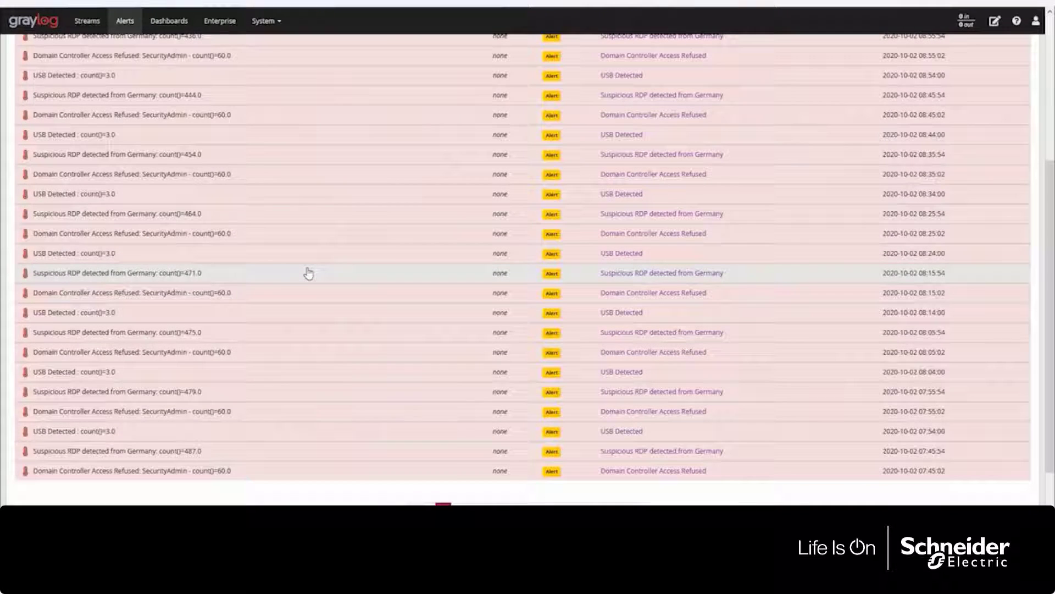
scroll(308, 273, "up", 2)
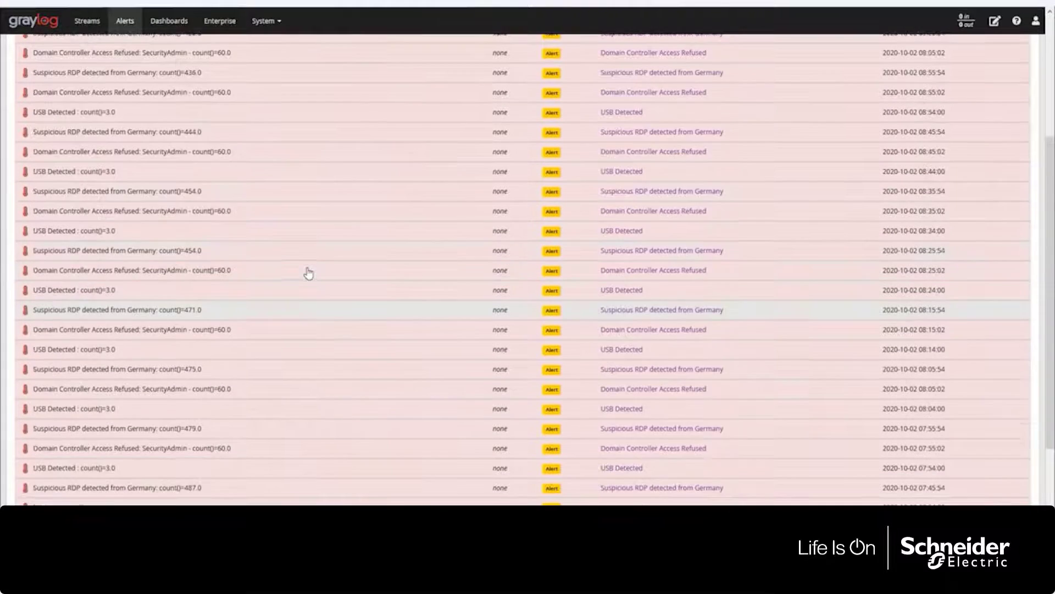
scroll(308, 273, "up", 2)
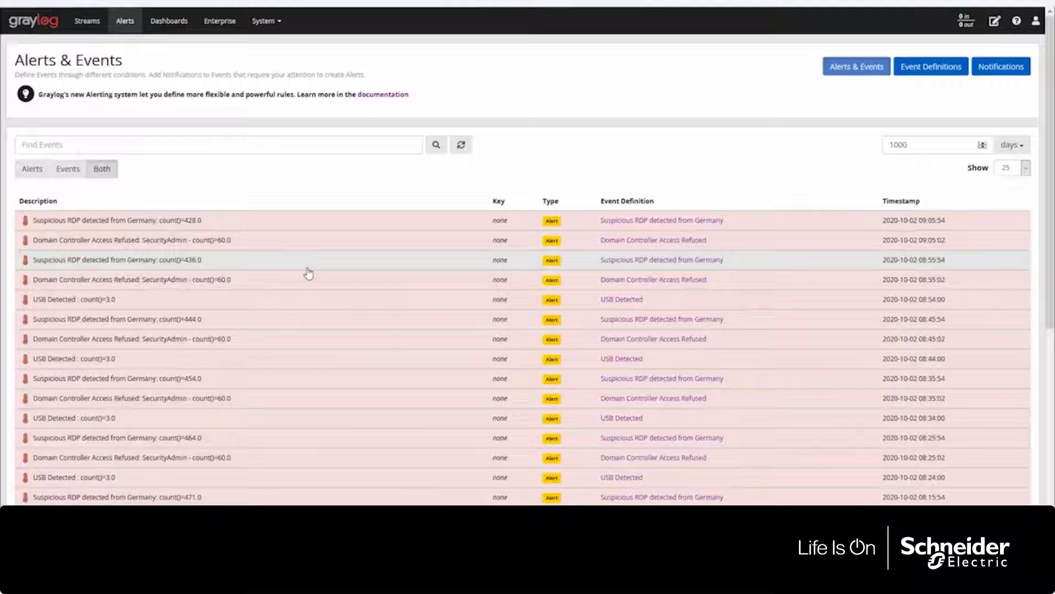
scroll(309, 273, "down", 1)
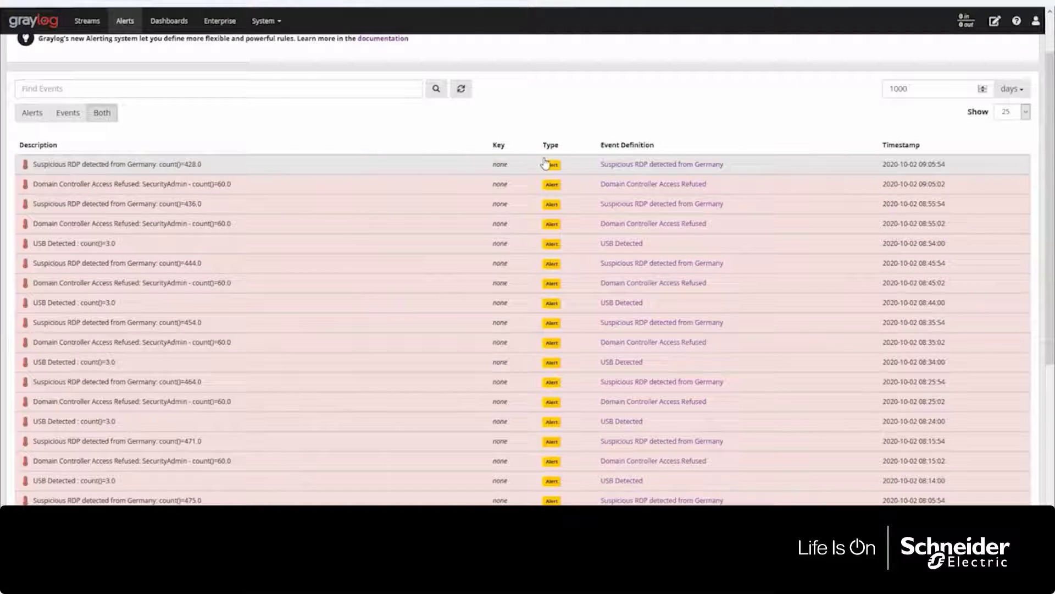
left_click(560, 165)
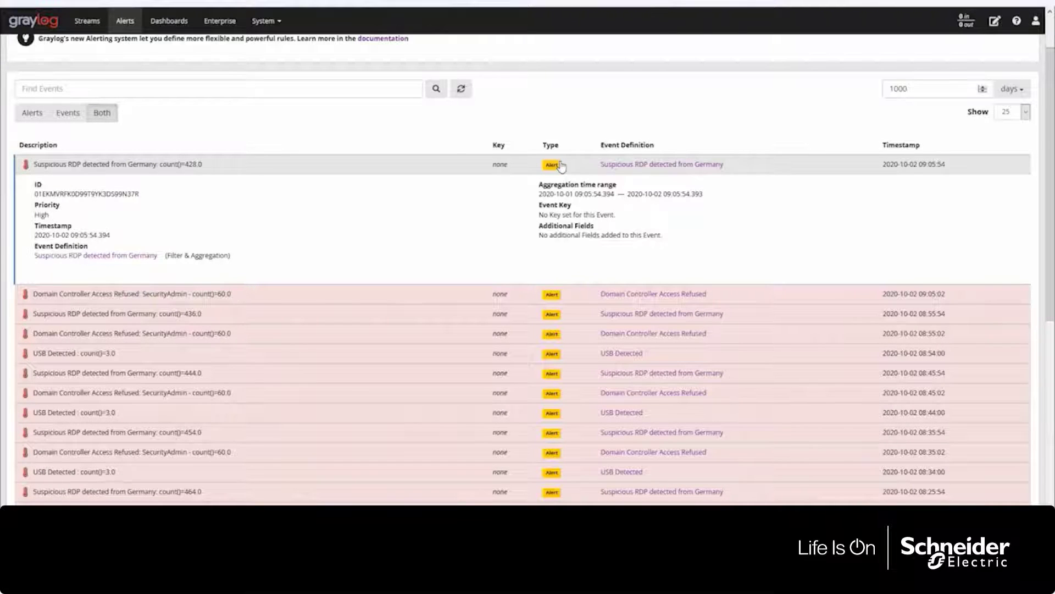
left_click(560, 166)
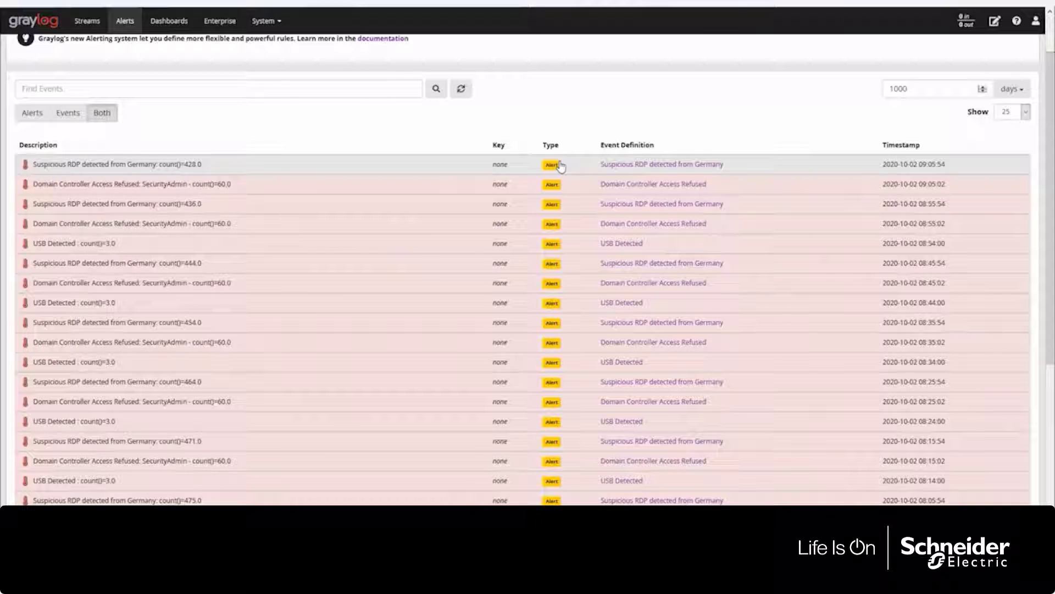
left_click(566, 248)
left_click(568, 247)
left_click(568, 191)
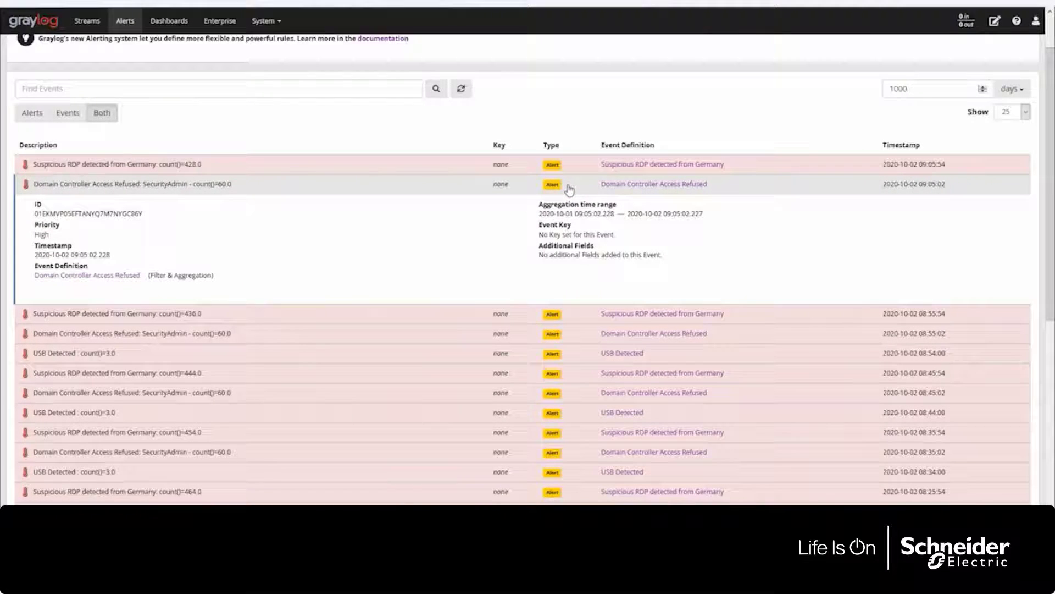
left_click(569, 191)
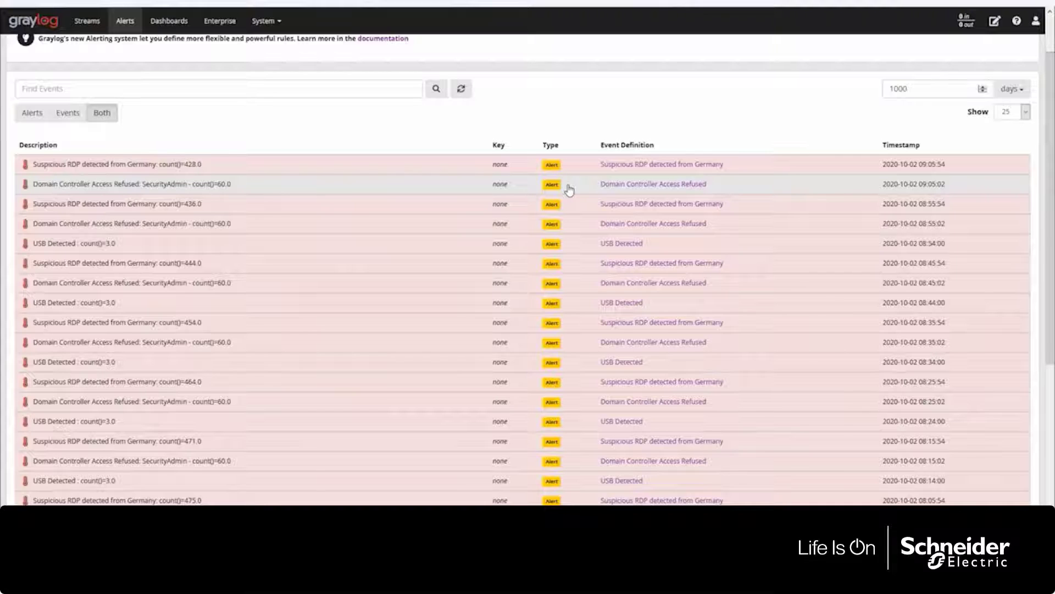
scroll(569, 190, "down", 2)
scroll(569, 190, "down", 1)
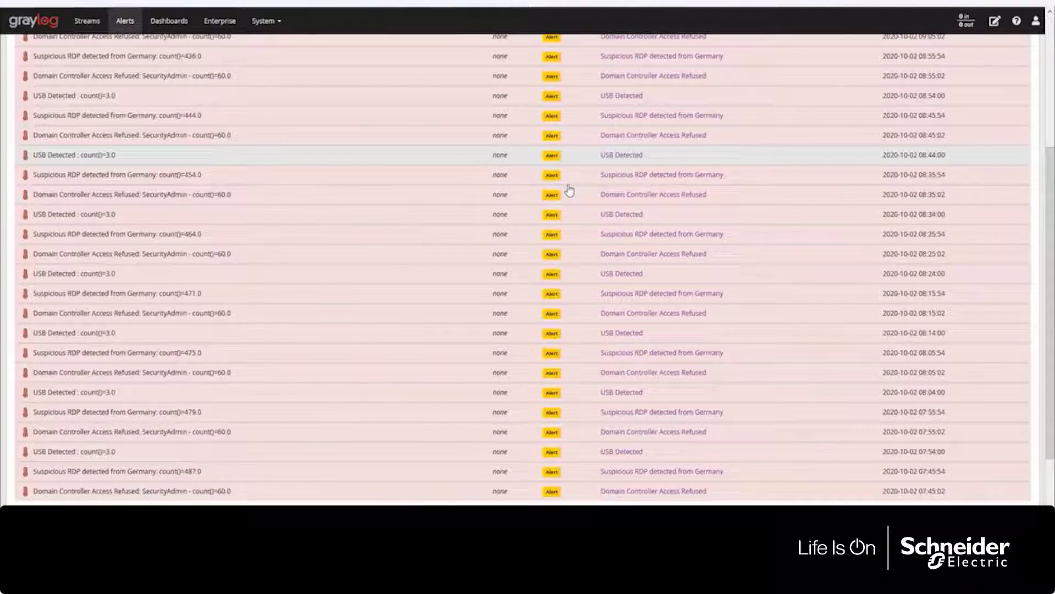
scroll(569, 190, "up", 1)
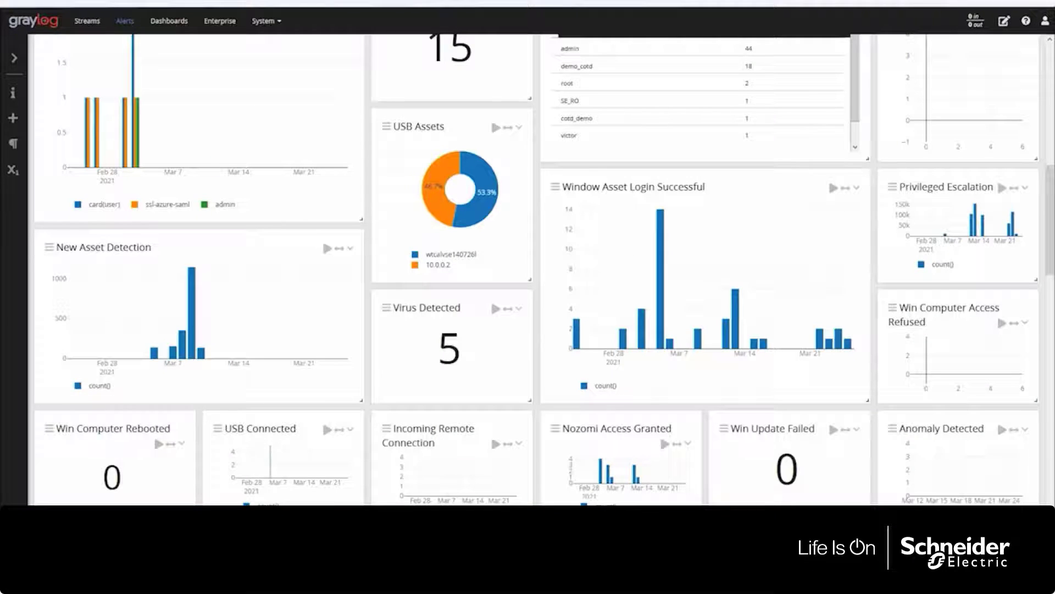
Step: Scroll up and down through the OT Cyber Security Dashboard widgets a final time
scroll(393, 245, "up", 3)
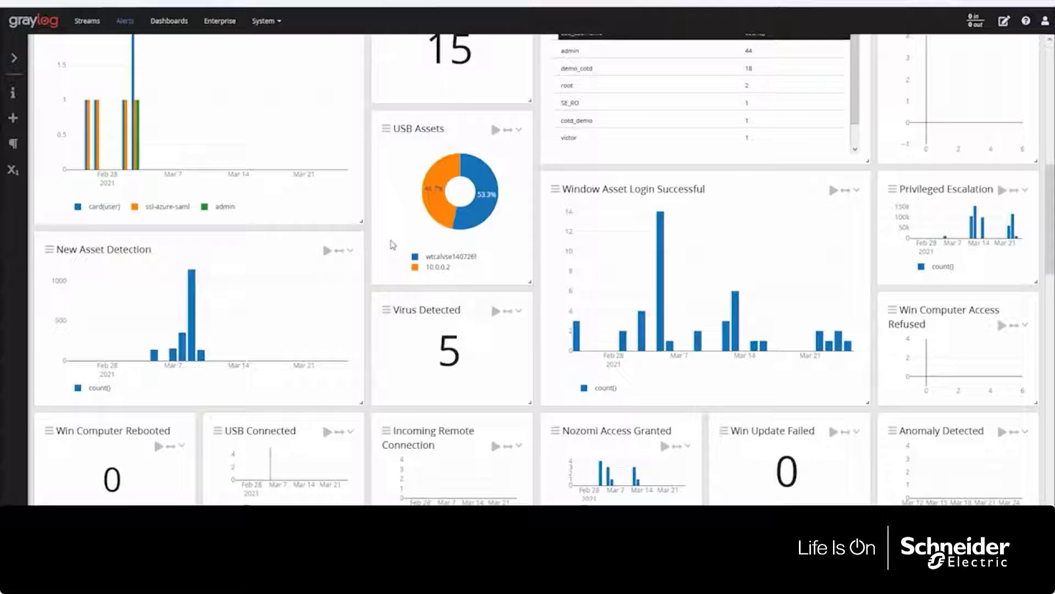
scroll(392, 245, "up", 5)
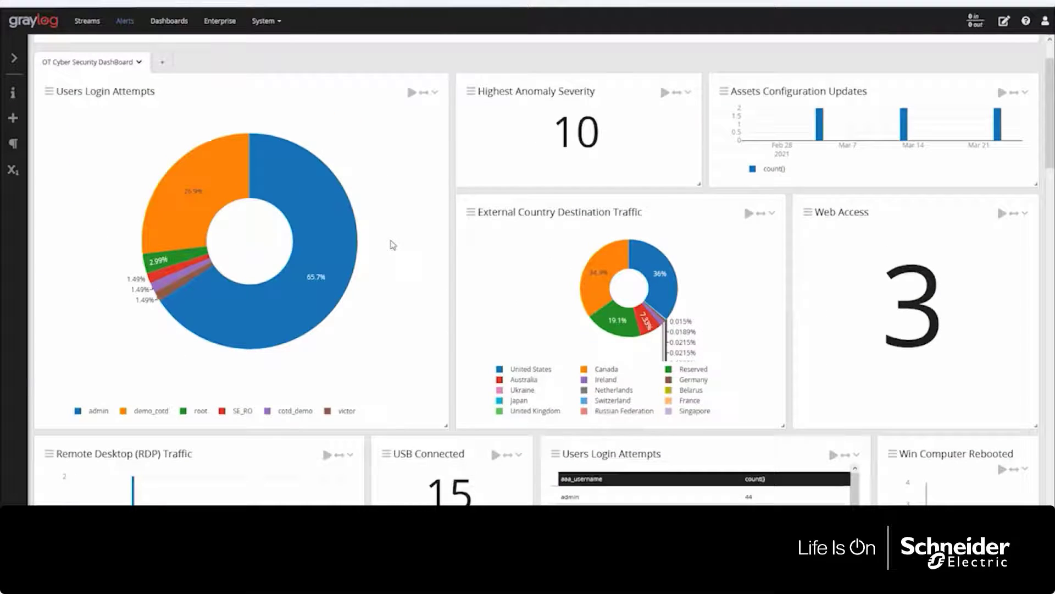
scroll(392, 244, "up", 1)
scroll(392, 245, "down", 3)
scroll(392, 245, "down", 1)
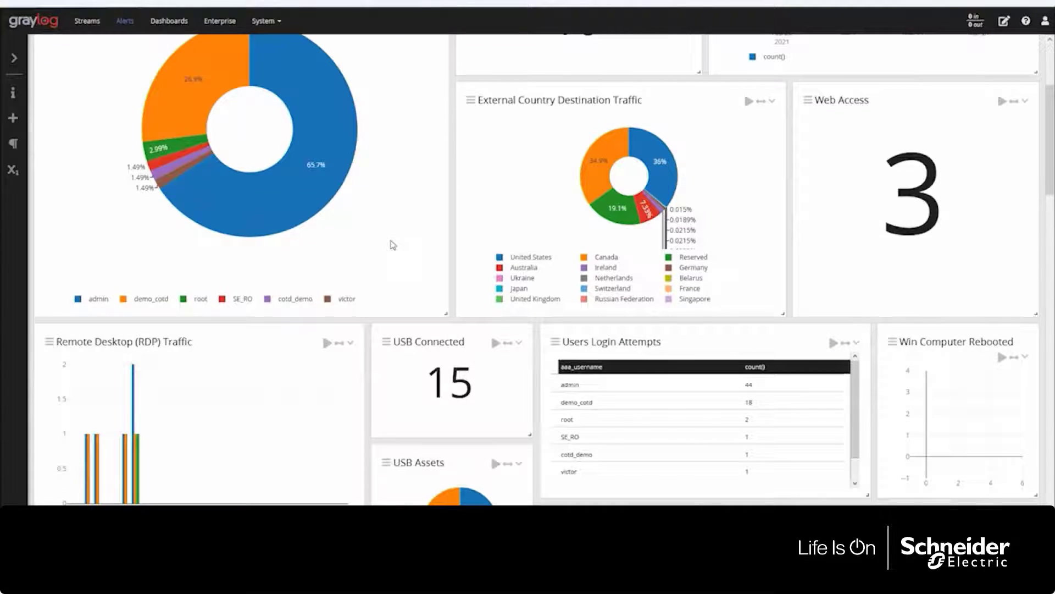
scroll(392, 245, "down", 1)
scroll(392, 244, "down", 1)
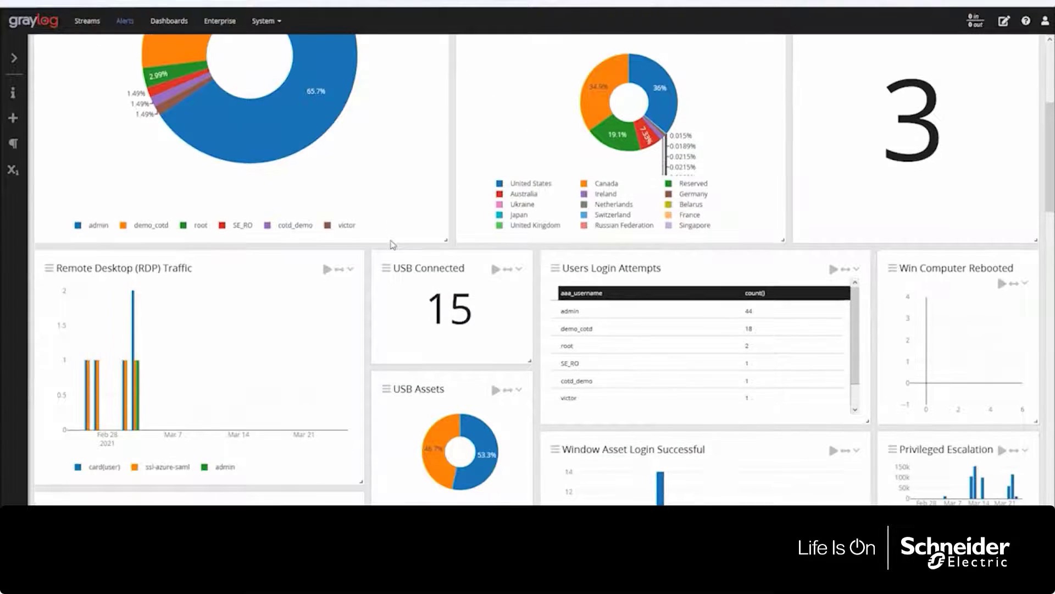
scroll(393, 244, "down", 1)
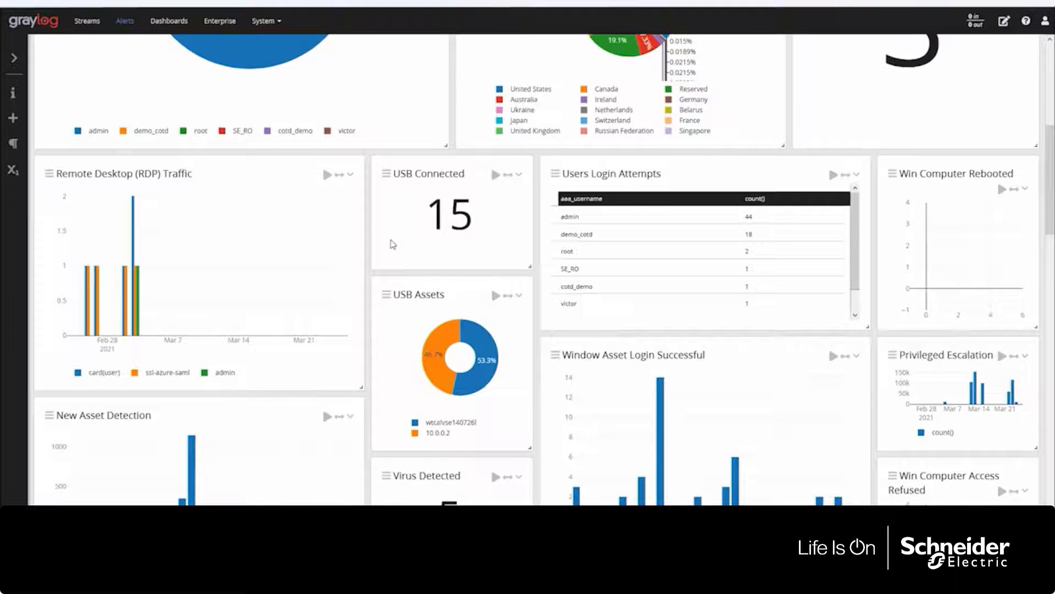
scroll(392, 242, "down", 1)
scroll(390, 239, "down", 3)
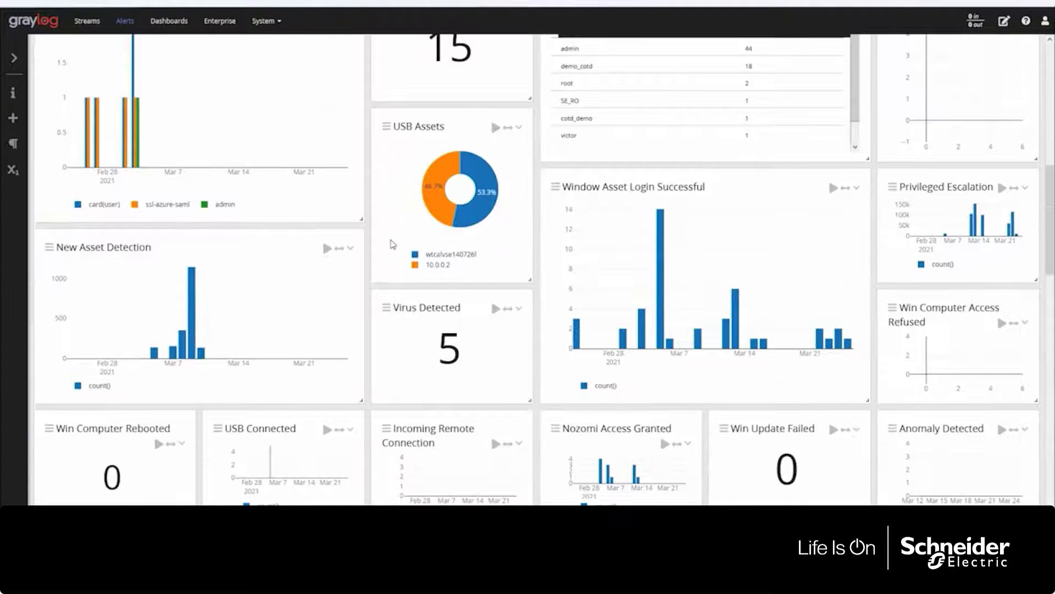
scroll(393, 243, "down", 3)
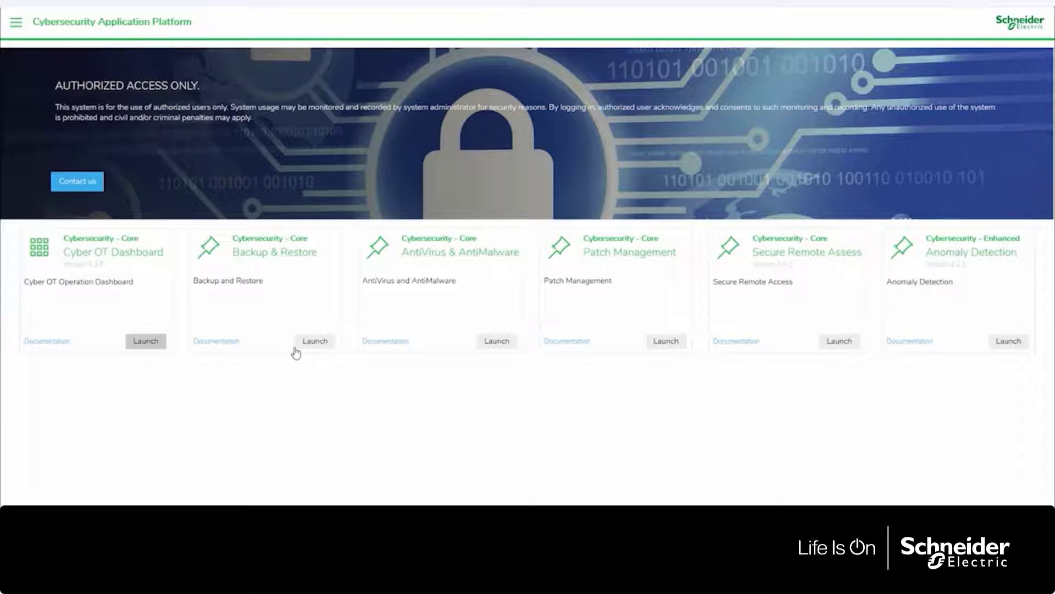
Step: Launch Backup & Restore and show its Dashboard > Overview of protection status, activities and alerts
left_click(312, 342)
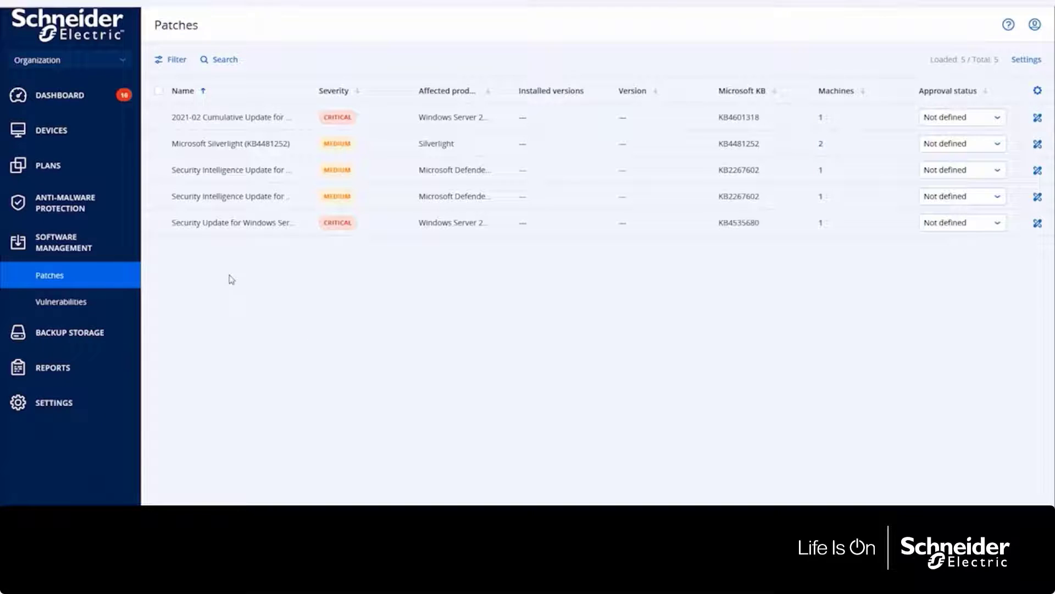
left_click(64, 99)
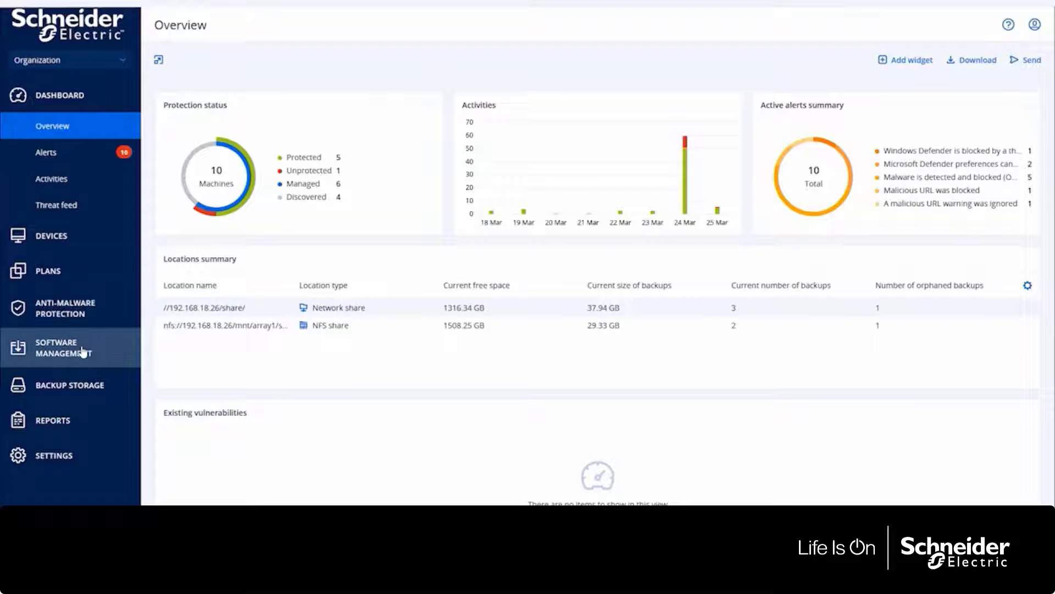
Step: In Backup Storage, open the nfs:// location and show the win2016-srv1.seclab.local backup's details
left_click(82, 385)
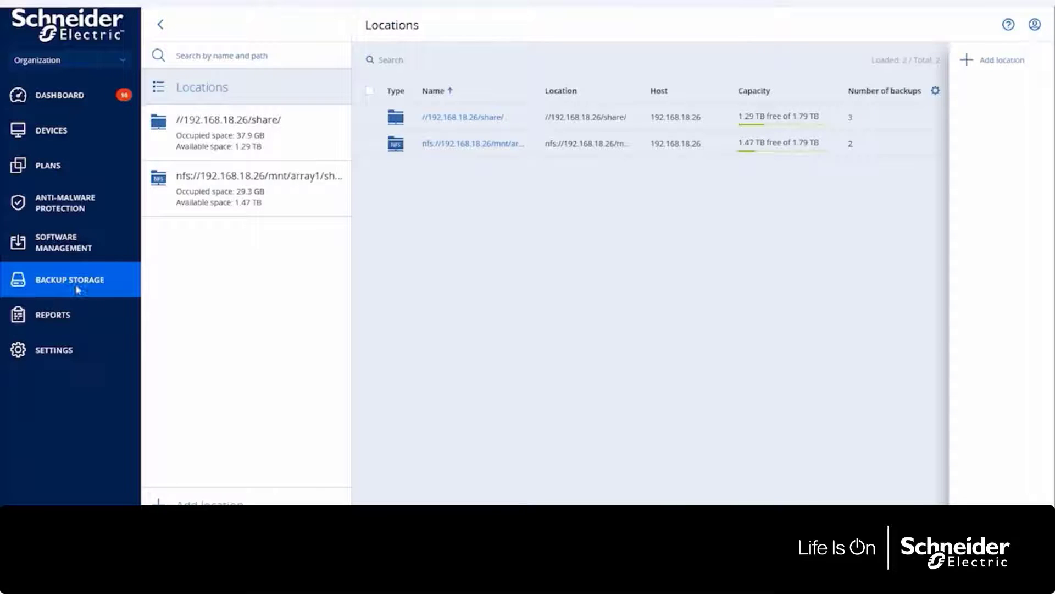
left_click(248, 188)
left_click(464, 146)
left_click(463, 146)
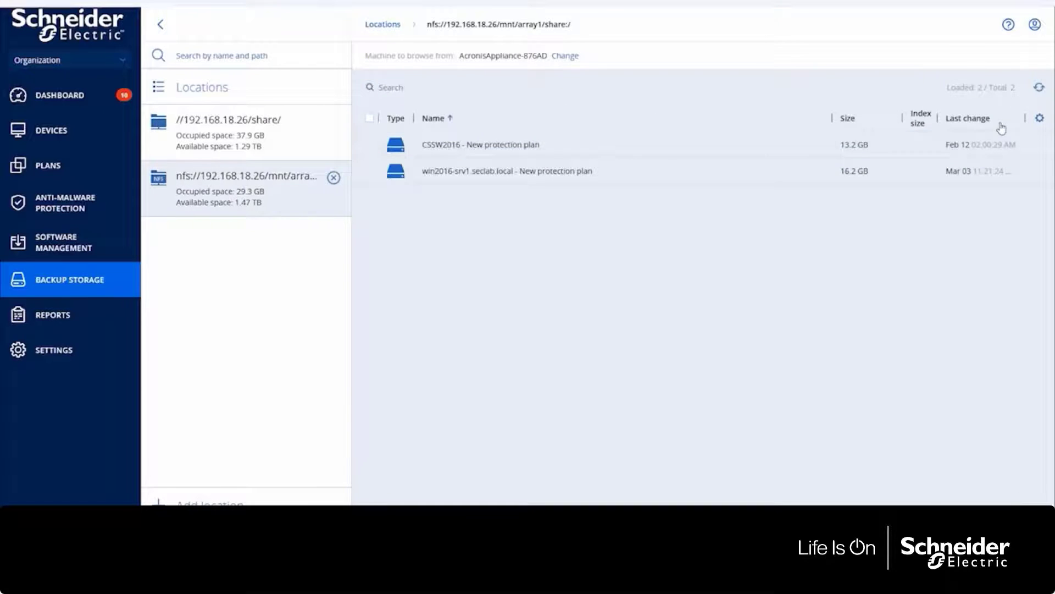
left_click(540, 175)
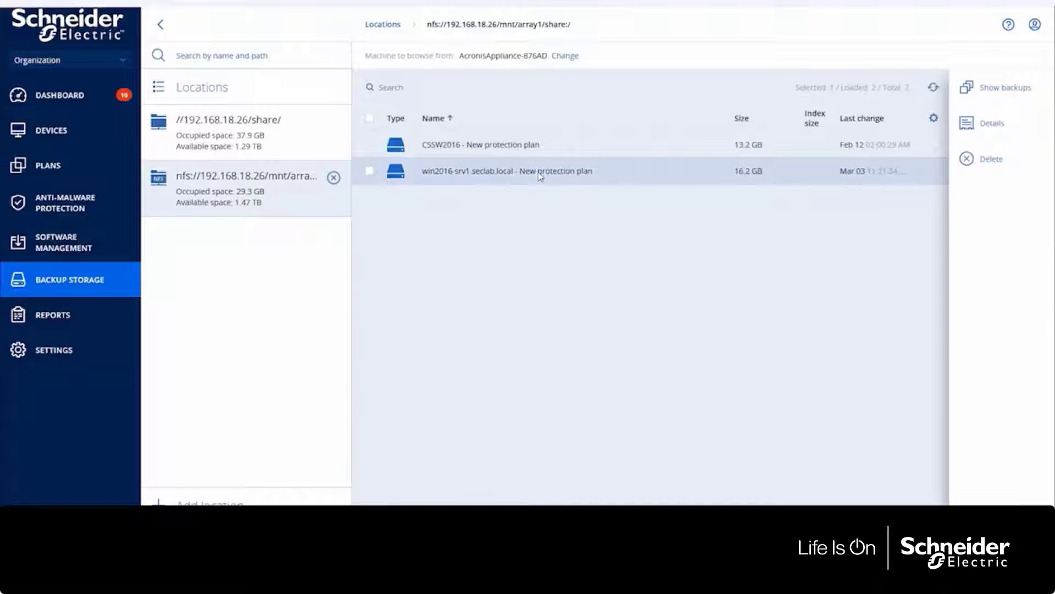
left_click(998, 87)
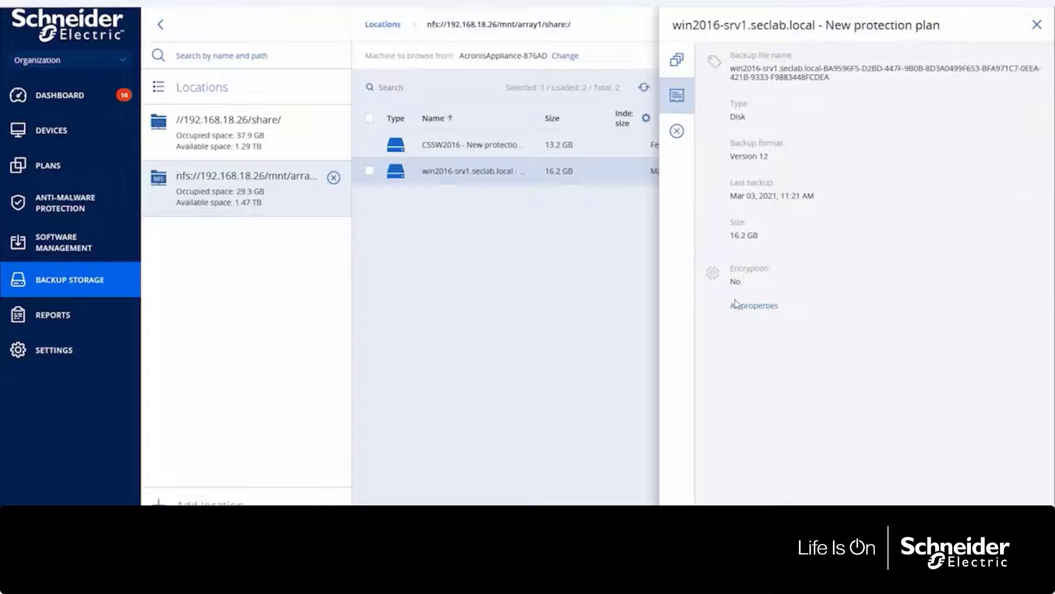
Step: List the win2016-srv1 backup's recovery points, then open the Patch management summary report
left_click(677, 61)
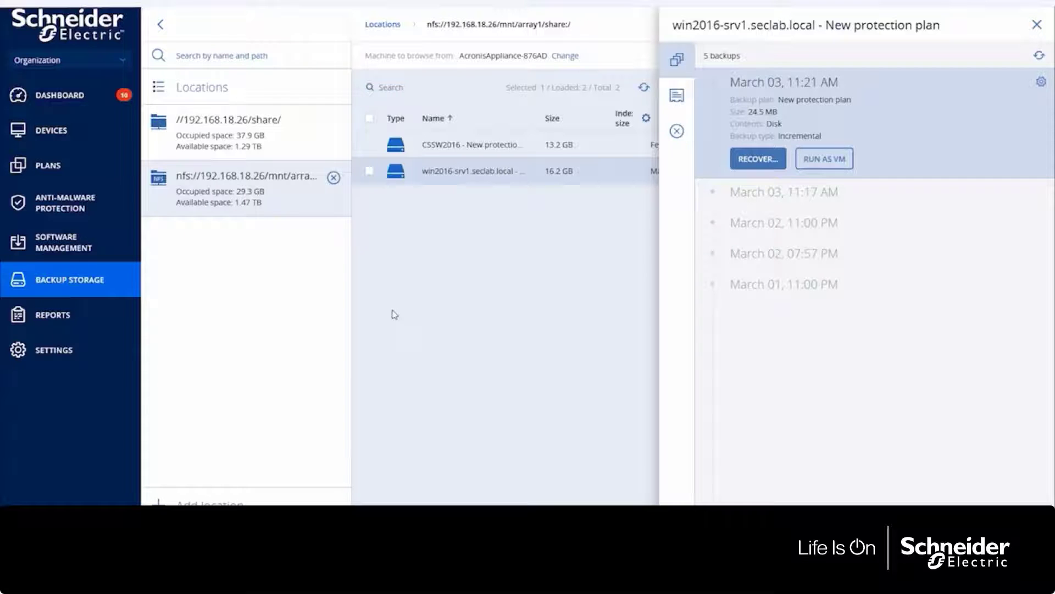
left_click(70, 316)
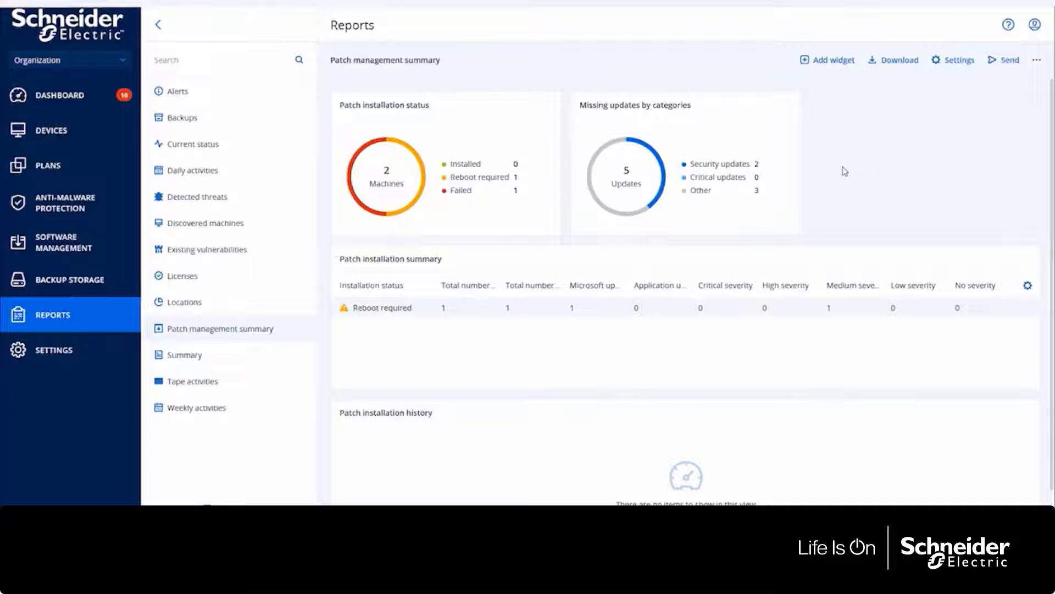
mouse_move(797, 174)
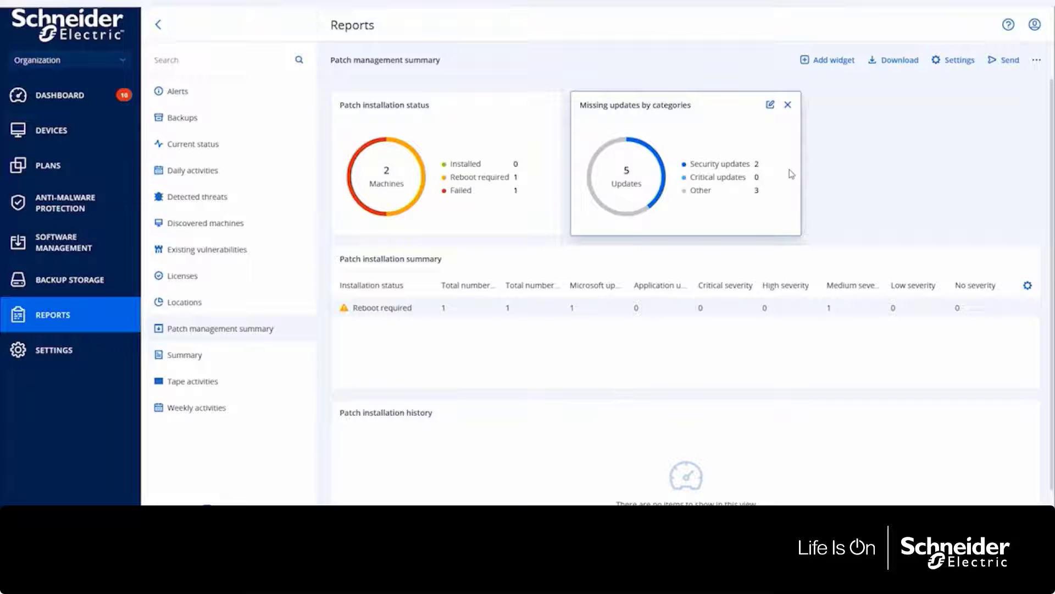
mouse_move(465, 165)
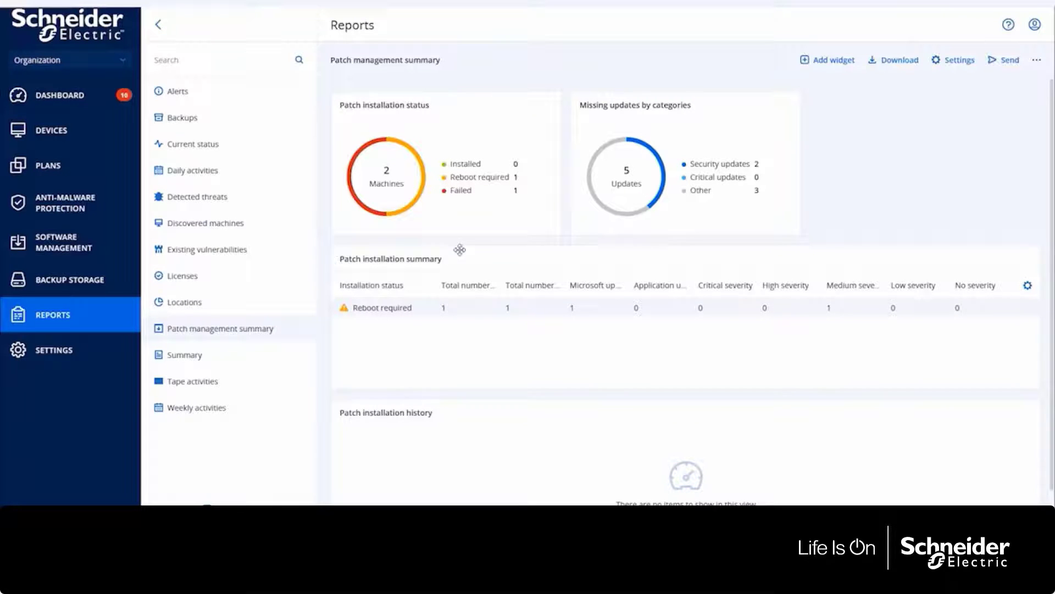
mouse_move(431, 308)
mouse_move(640, 205)
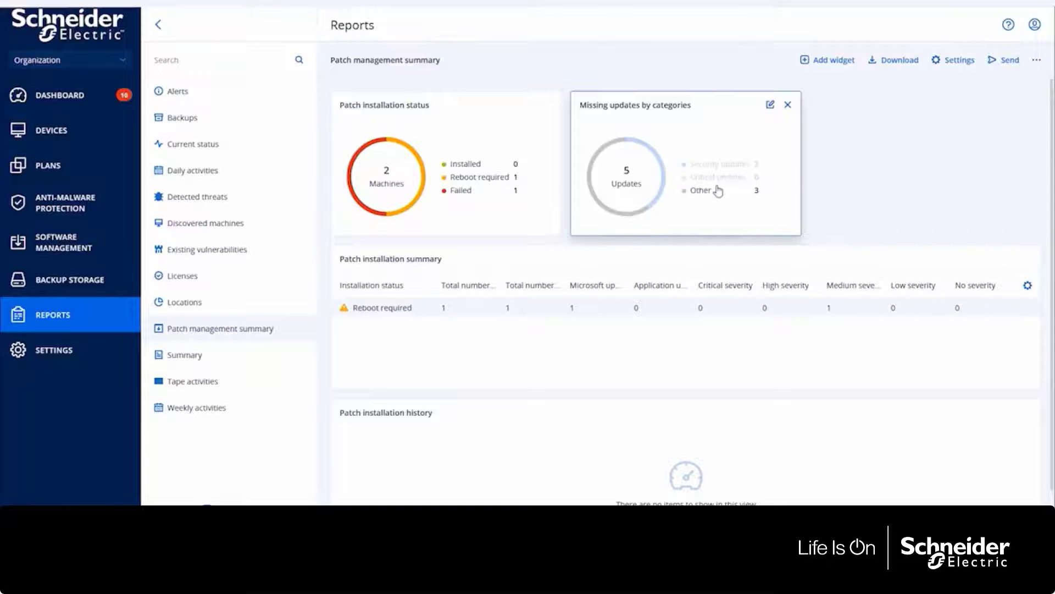
Step: List missing security-update patches and show details of the 2021-02 Cumulative Update for Windows Server 2016
left_click(725, 165)
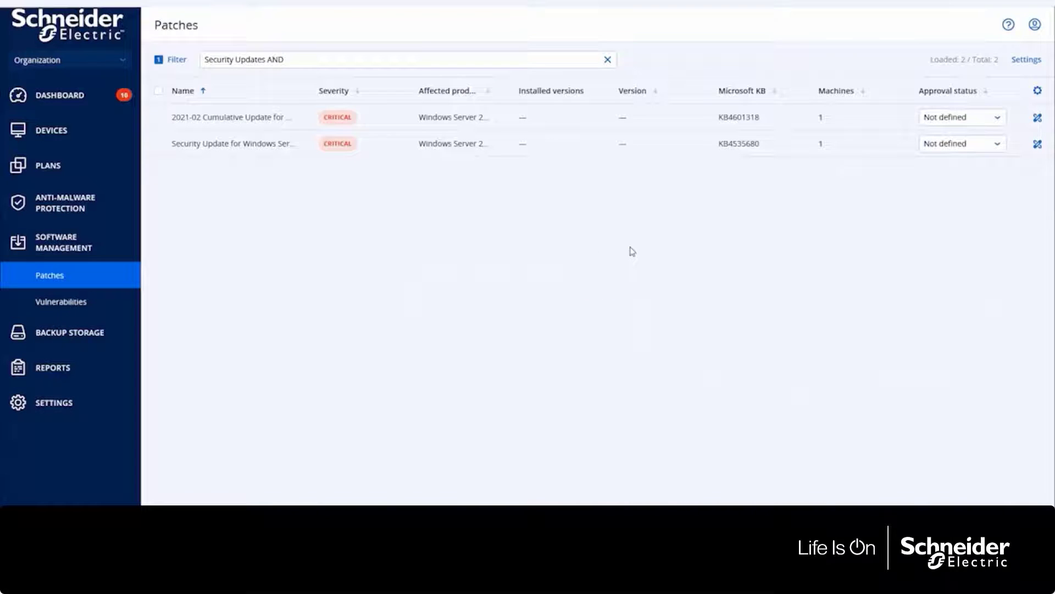
left_click(255, 120)
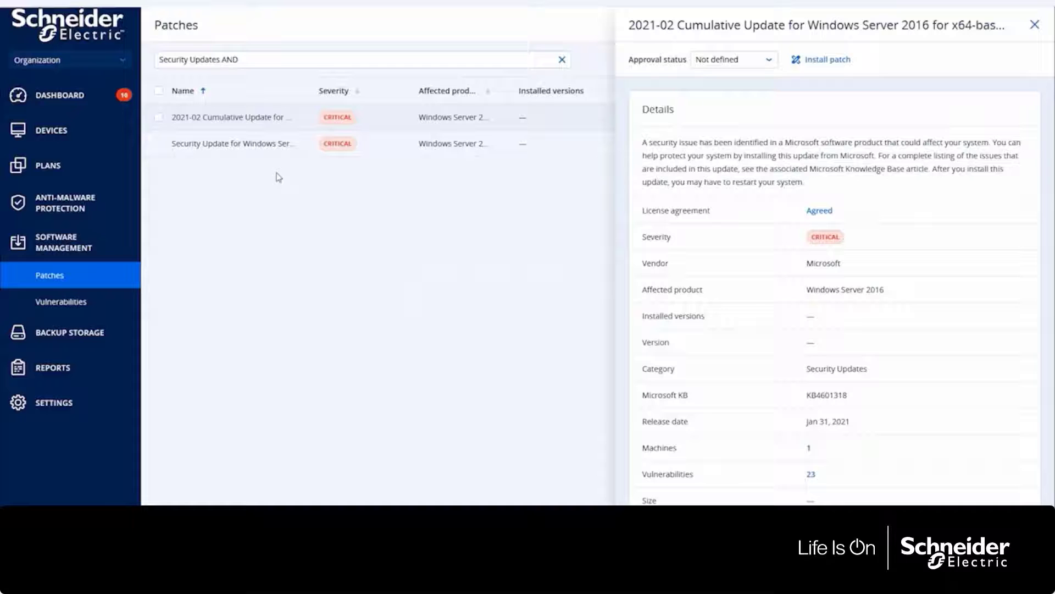
scroll(742, 174, "down", 1)
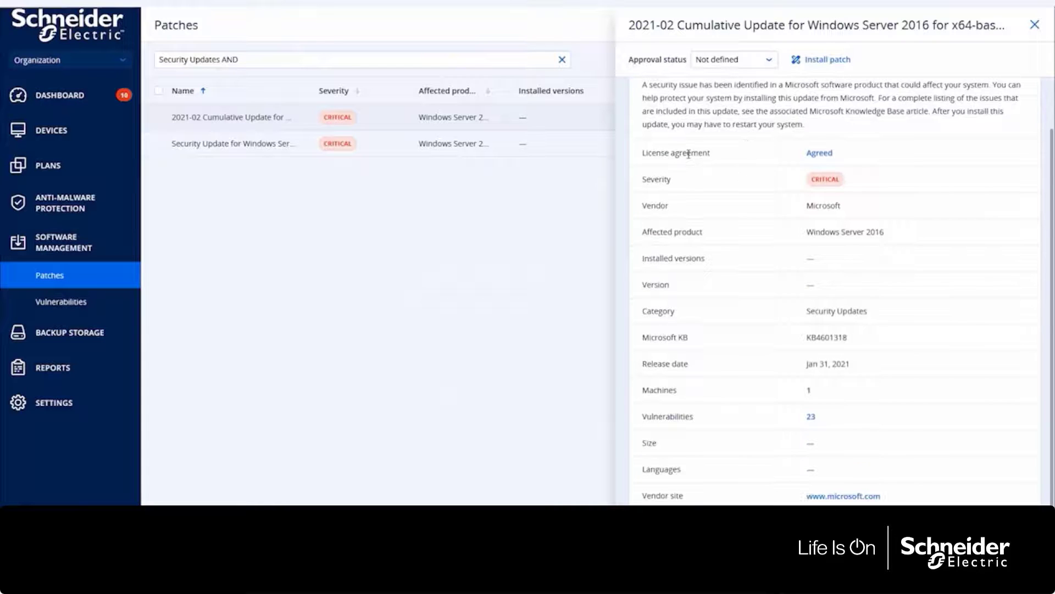
scroll(687, 154, "up", 1)
Step: Highlight the KB4601318 patch's description, 23 vulnerabilities count and affected machines number
left_click_drag(642, 147, 821, 189)
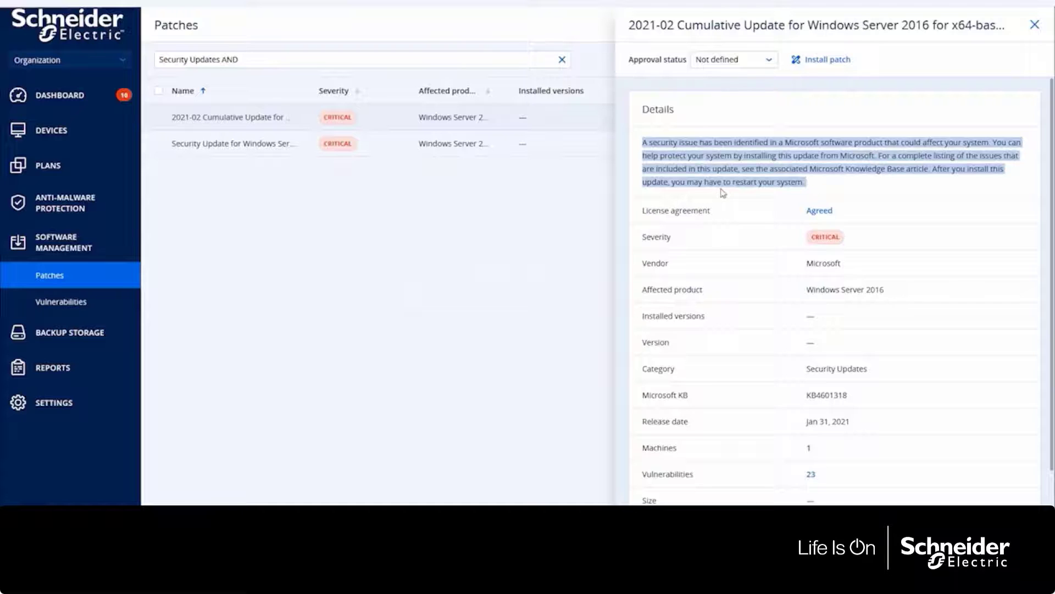
scroll(722, 192, "down", 1)
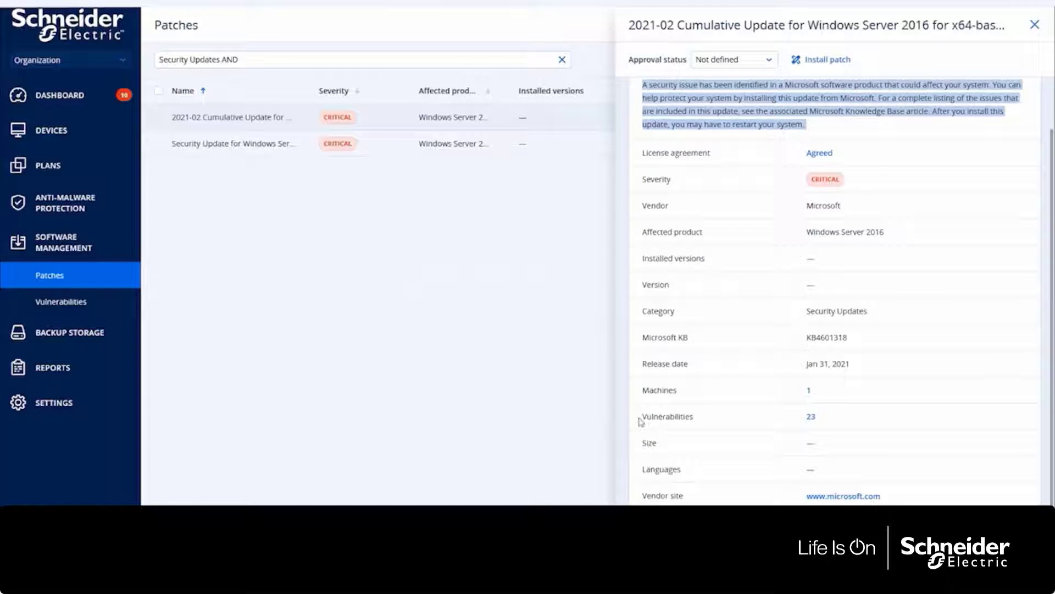
left_click_drag(641, 421, 836, 424)
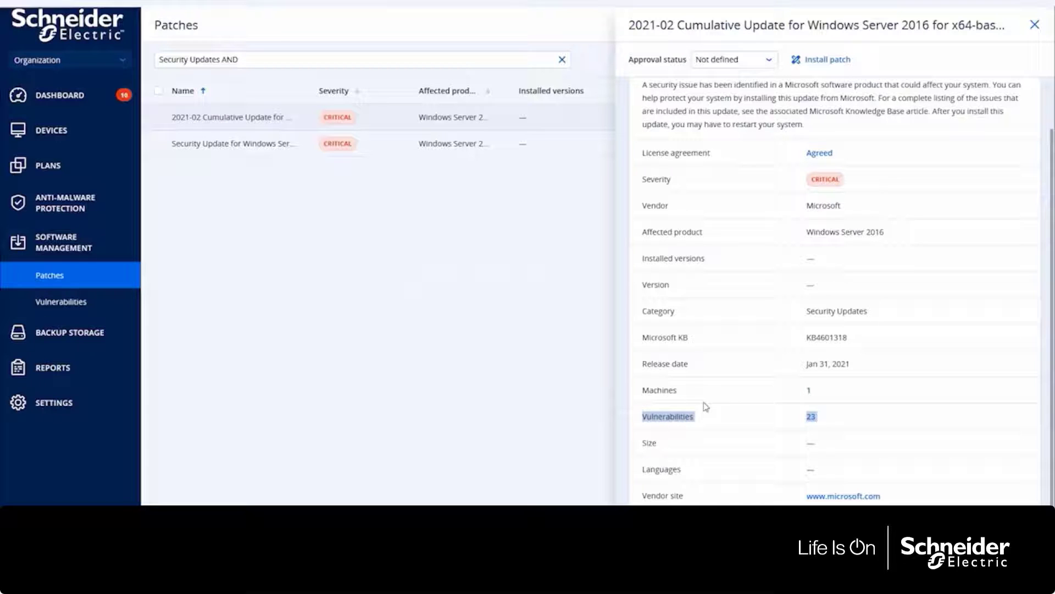
left_click_drag(644, 388, 831, 391)
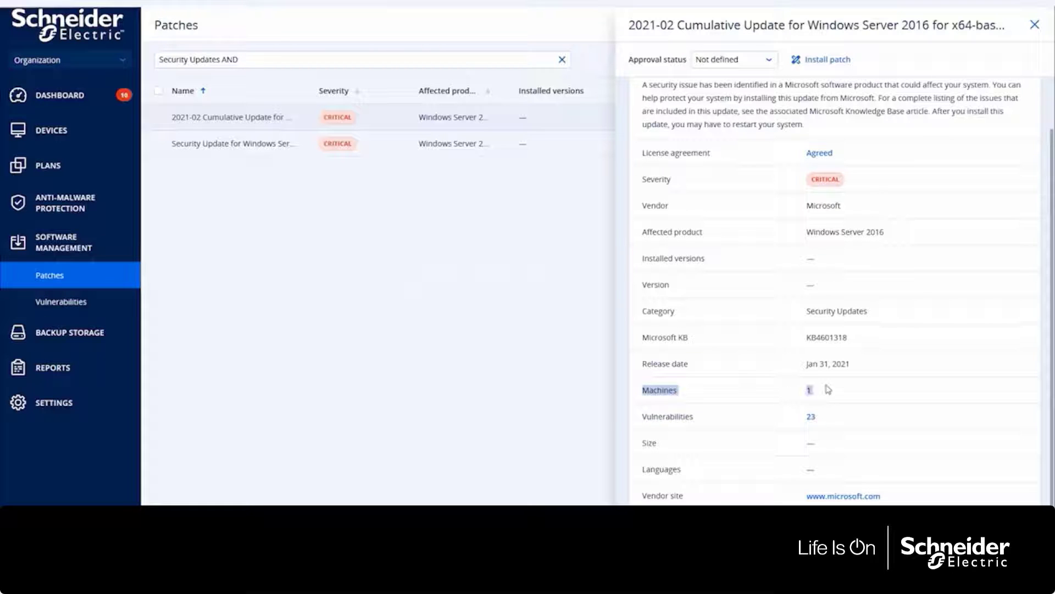
left_click(907, 118)
scroll(900, 151, "up", 2)
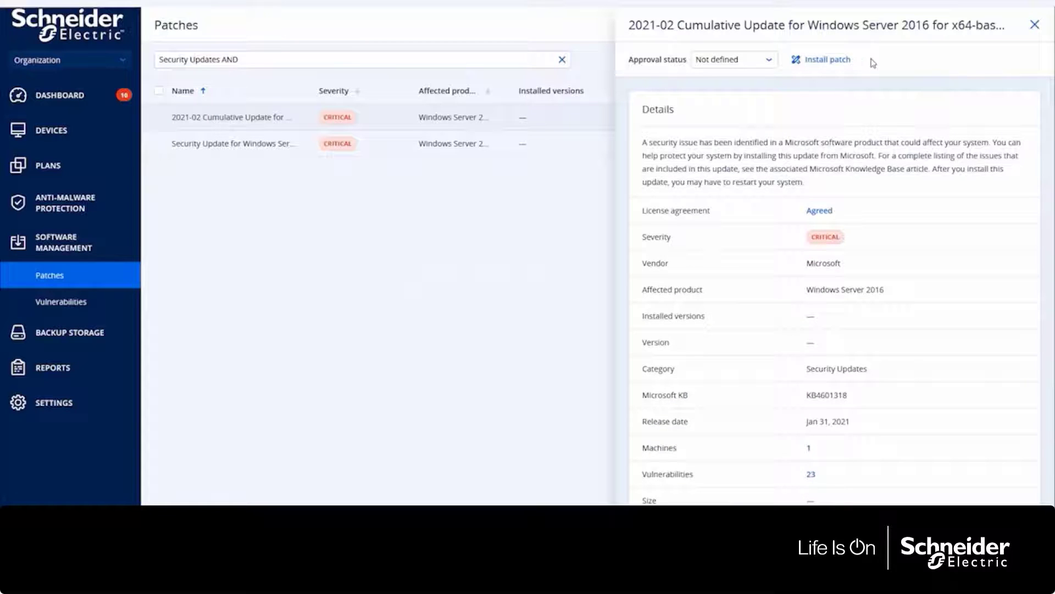
Step: Review the patch's Approval status options, leaving it as Not defined
left_click(767, 62)
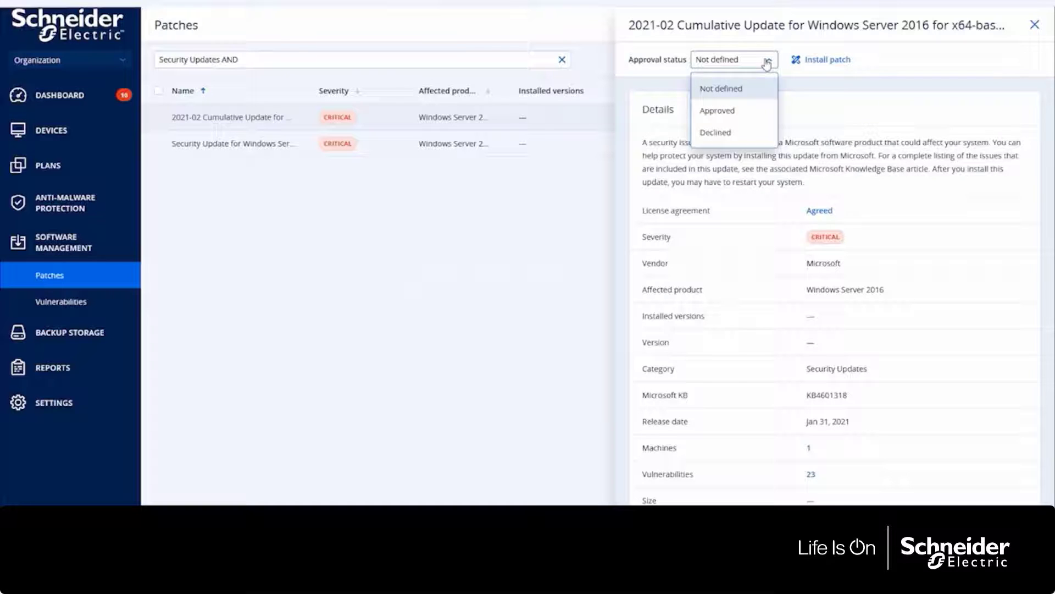
left_click(766, 61)
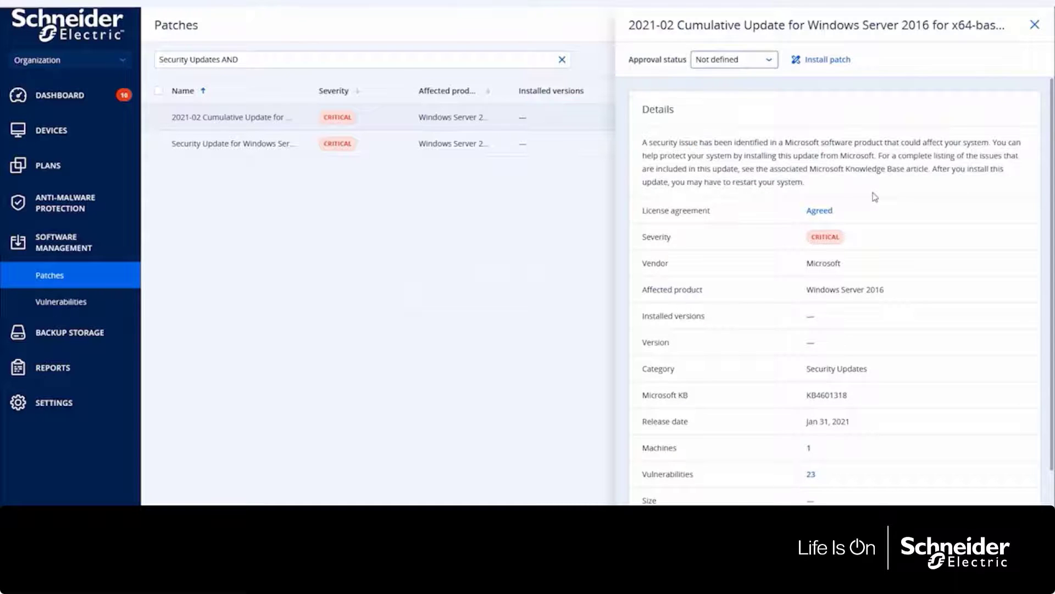
scroll(875, 197, "down", 1)
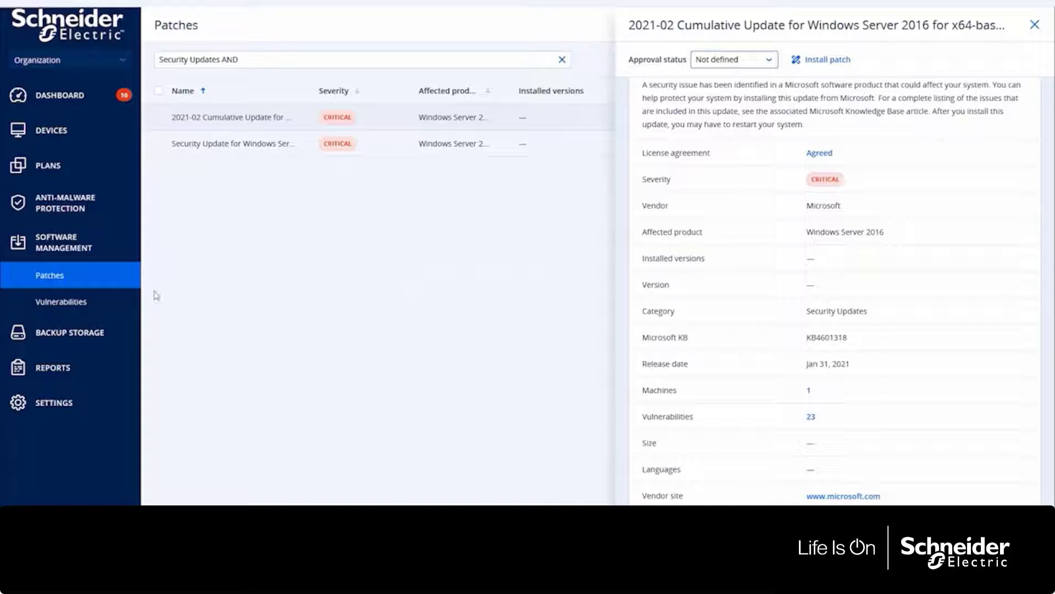
Step: Open the Alerts report under Reports and review its widgets for the 10 active alerts
left_click(63, 370)
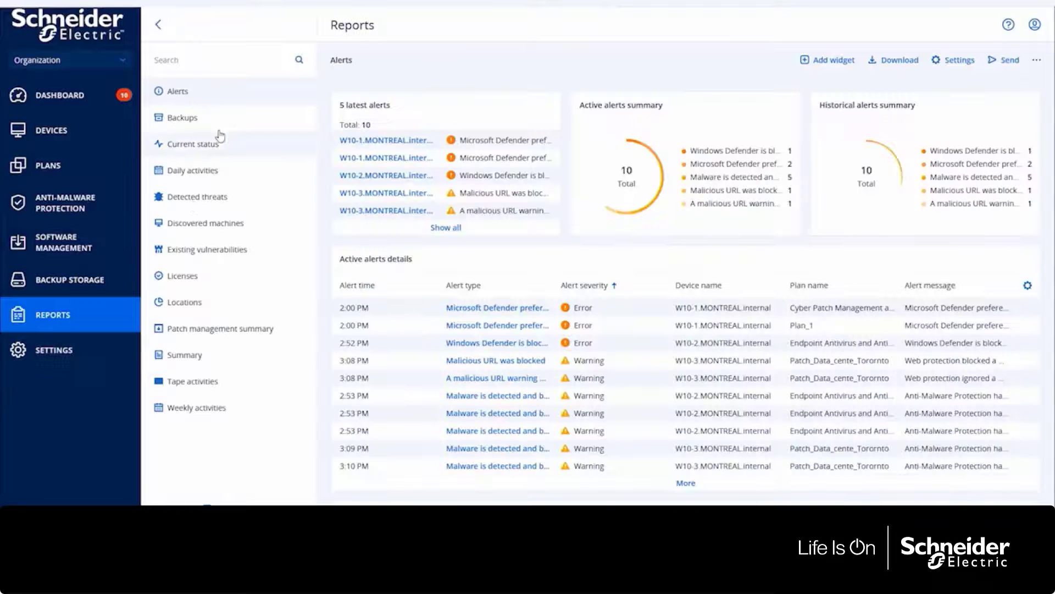
left_click(215, 95)
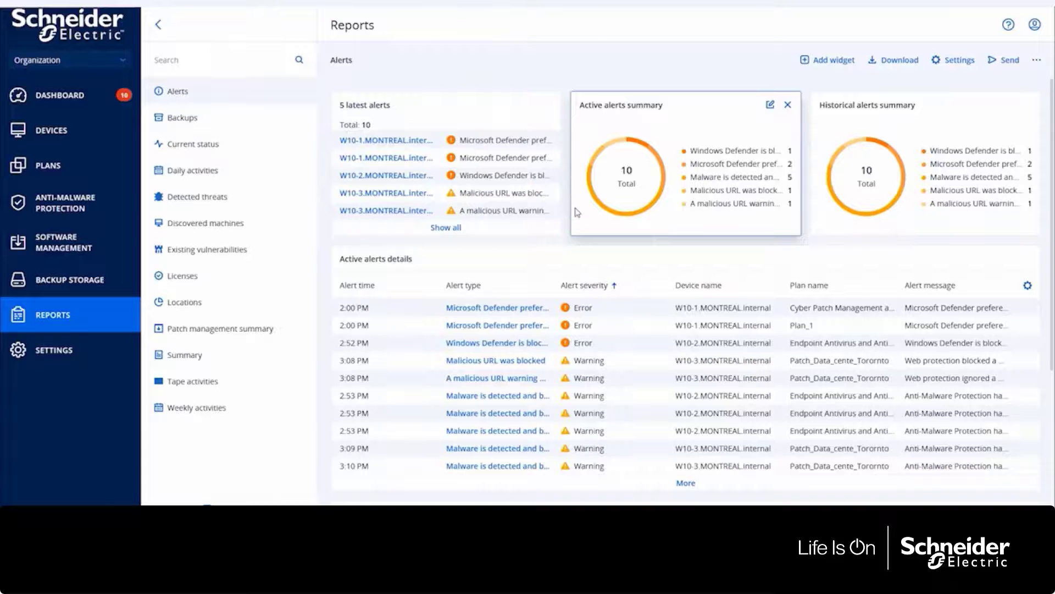
scroll(577, 211, "down", 2)
scroll(577, 211, "up", 3)
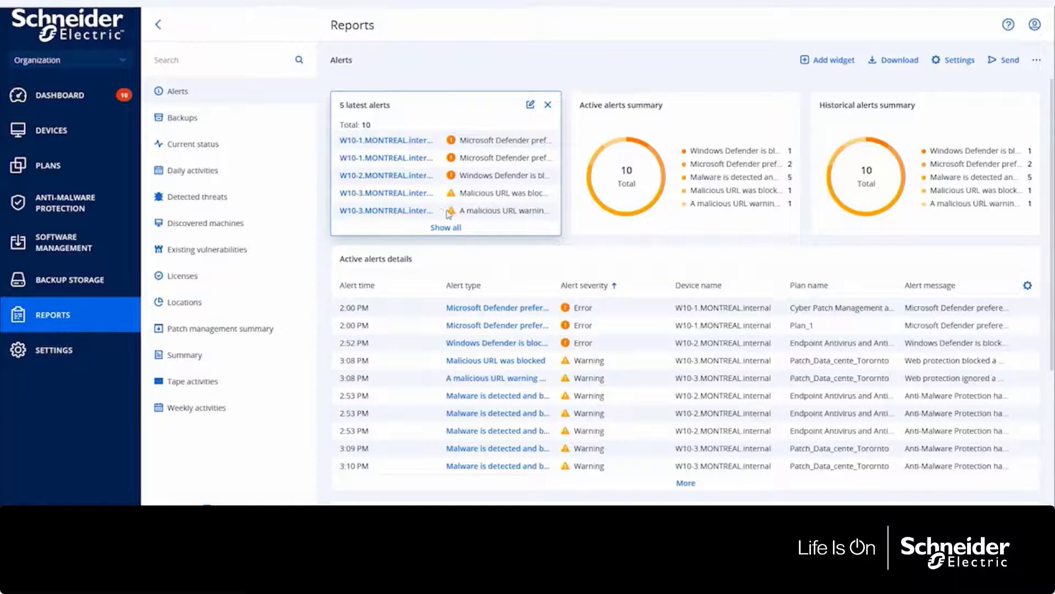
Step: Browse the full All alerts list of 10 alerts, then return to the Reports section
left_click(446, 227)
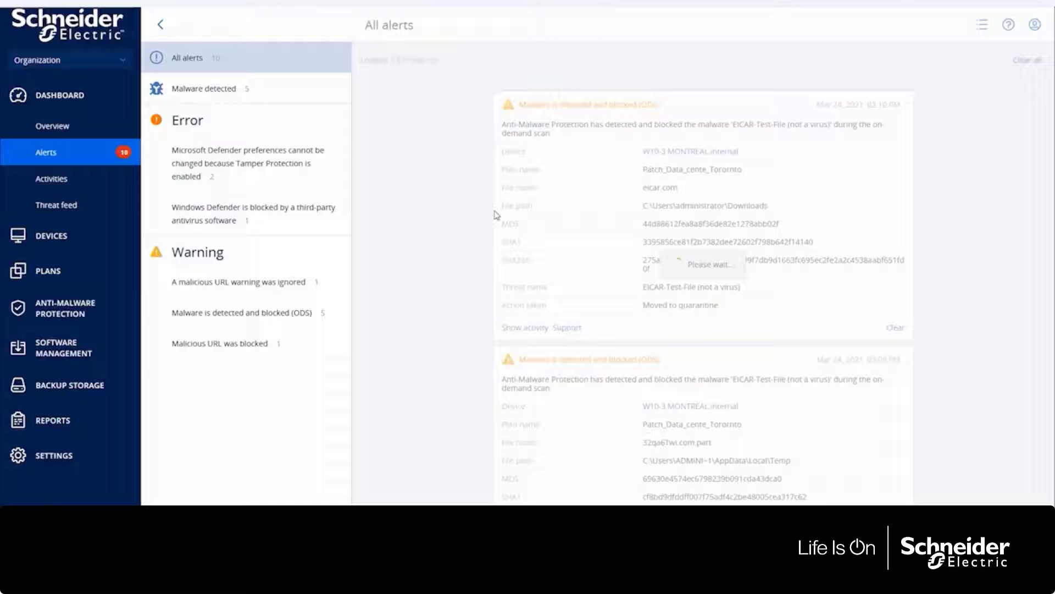
scroll(422, 165, "down", 4)
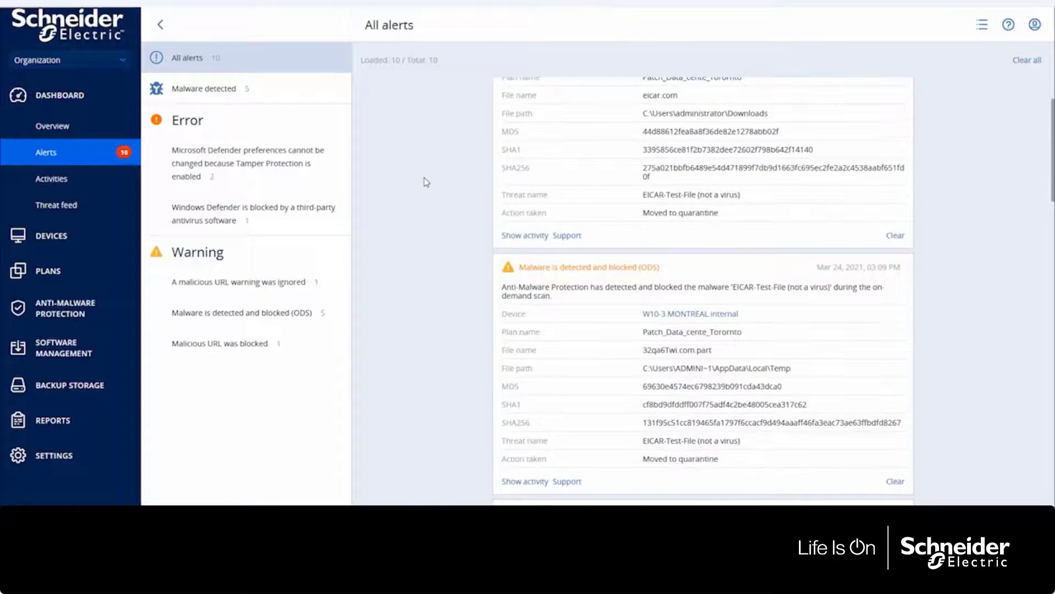
scroll(427, 182, "up", 3)
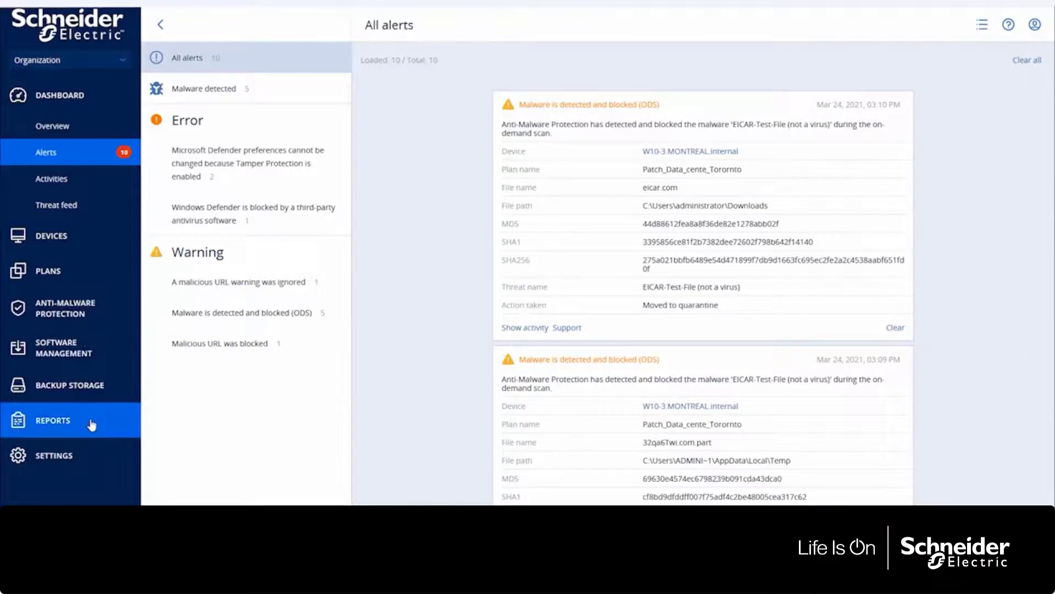
left_click(53, 420)
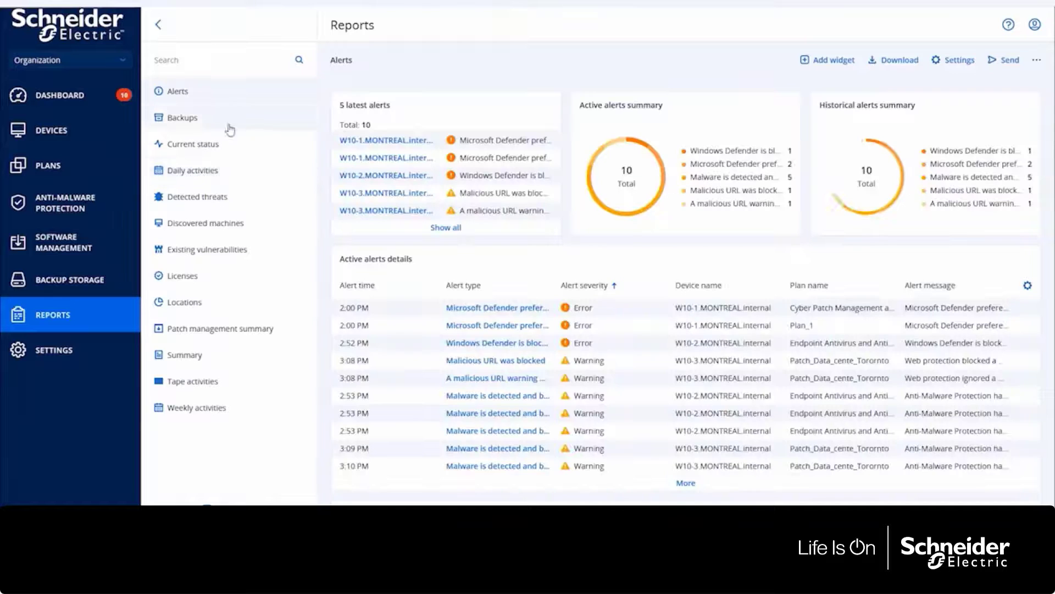
scroll(495, 209, "down", 4)
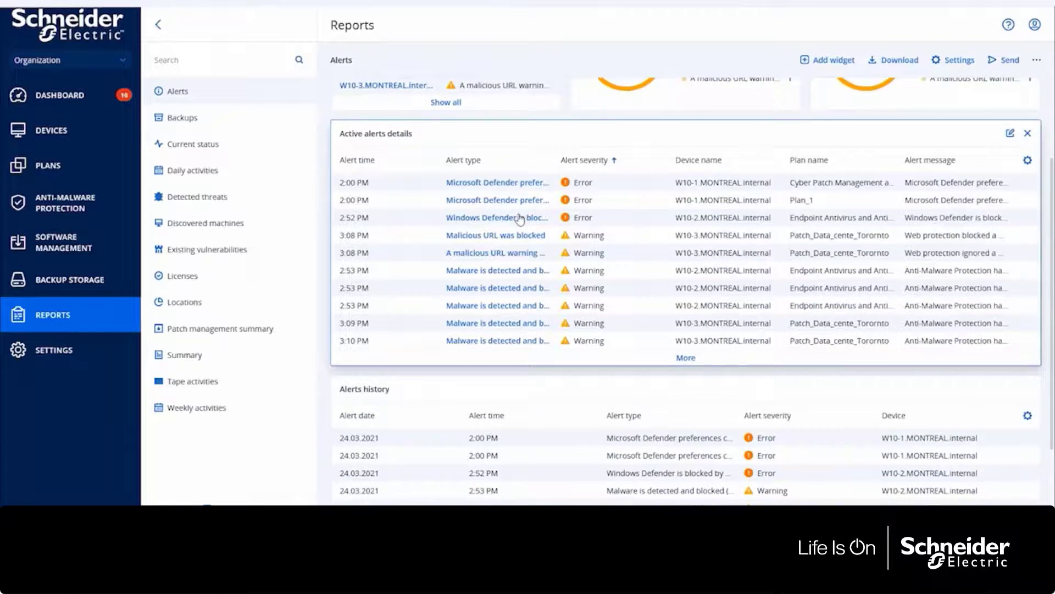
scroll(520, 220, "up", 3)
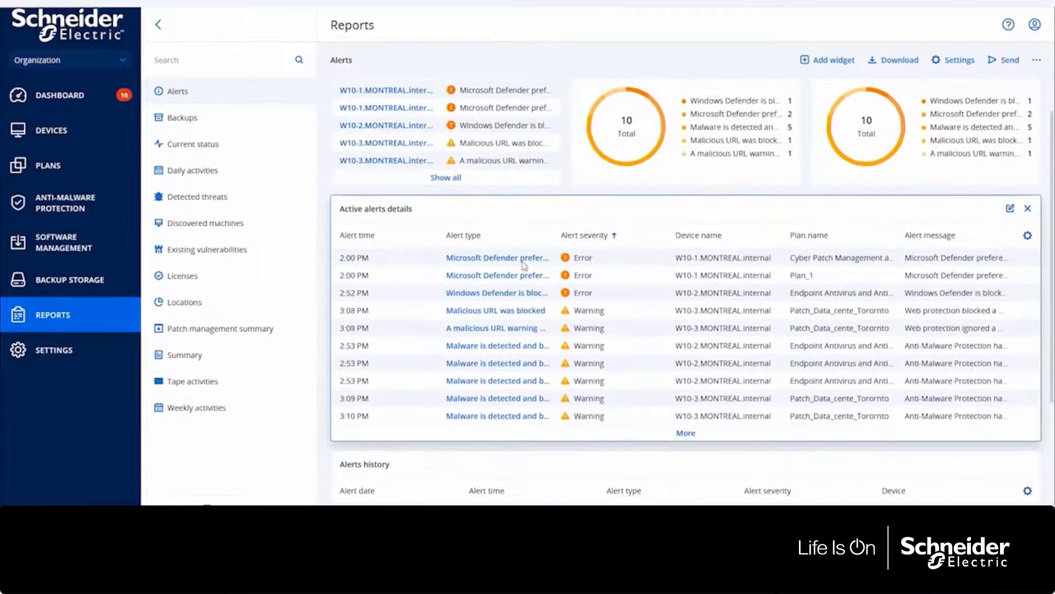
Step: Inspect the 'Malware is detected and blocked (ODS)' alert's SHA256 hash, threat name and quarantine action
left_click(515, 312)
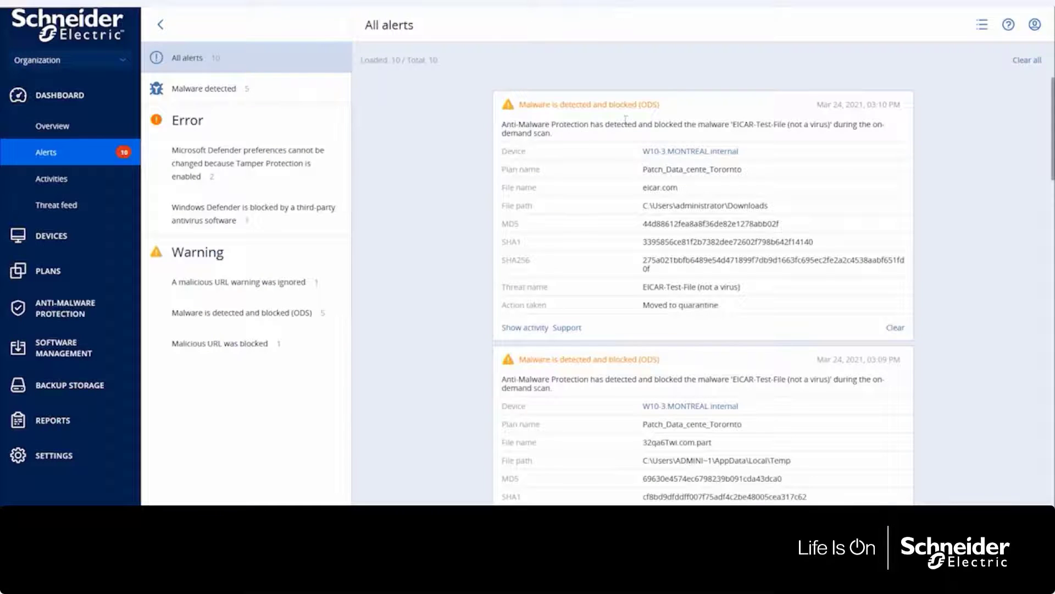
left_click_drag(666, 106, 516, 112)
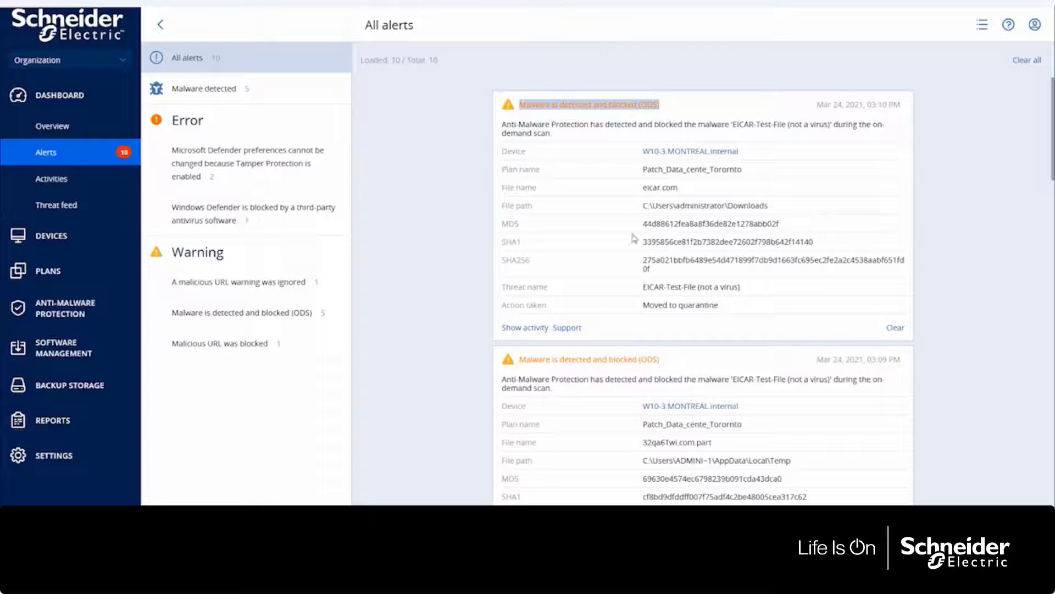
mouse_move(502, 232)
left_mouse_down()
mouse_move(668, 207)
mouse_move(795, 229)
mouse_move(666, 251)
mouse_move(490, 249)
left_mouse_up()
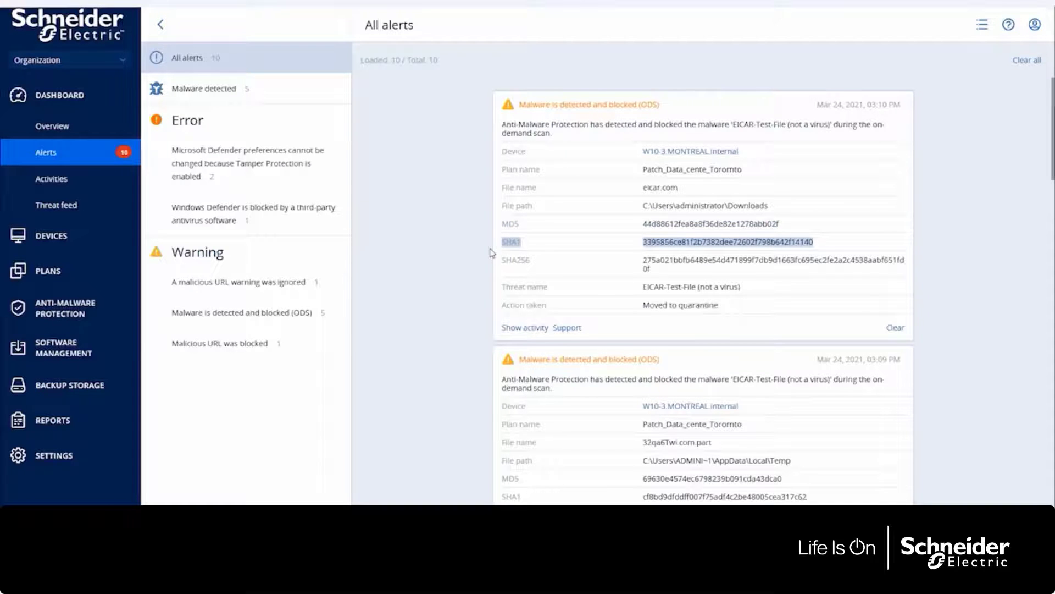
left_click_drag(662, 269, 500, 268)
left_click_drag(753, 287, 499, 290)
left_click_drag(731, 307, 502, 311)
scroll(477, 279, "down", 1)
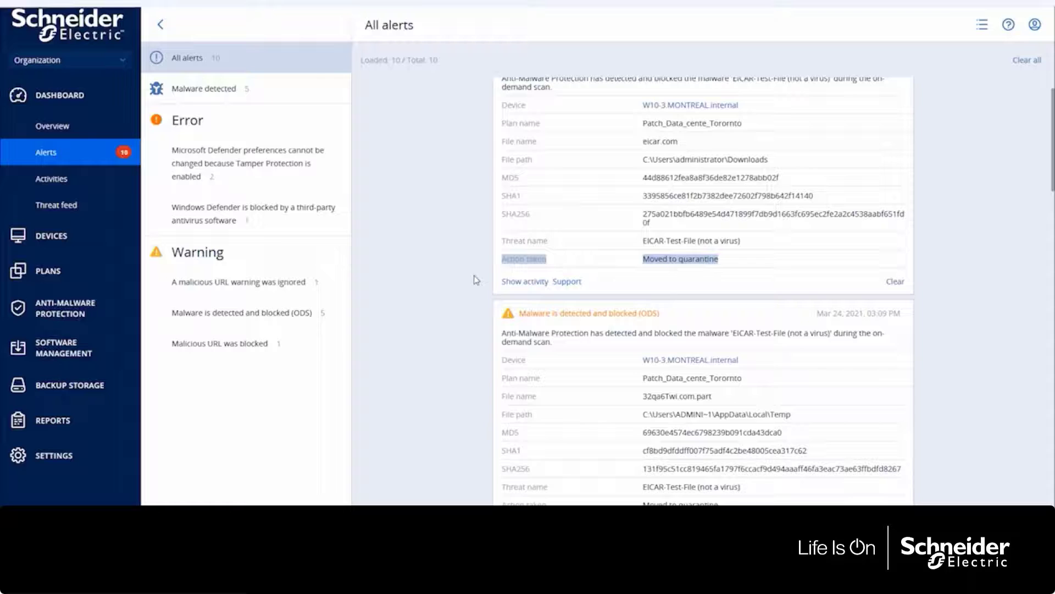
scroll(477, 277, "down", 1)
scroll(476, 277, "down", 2)
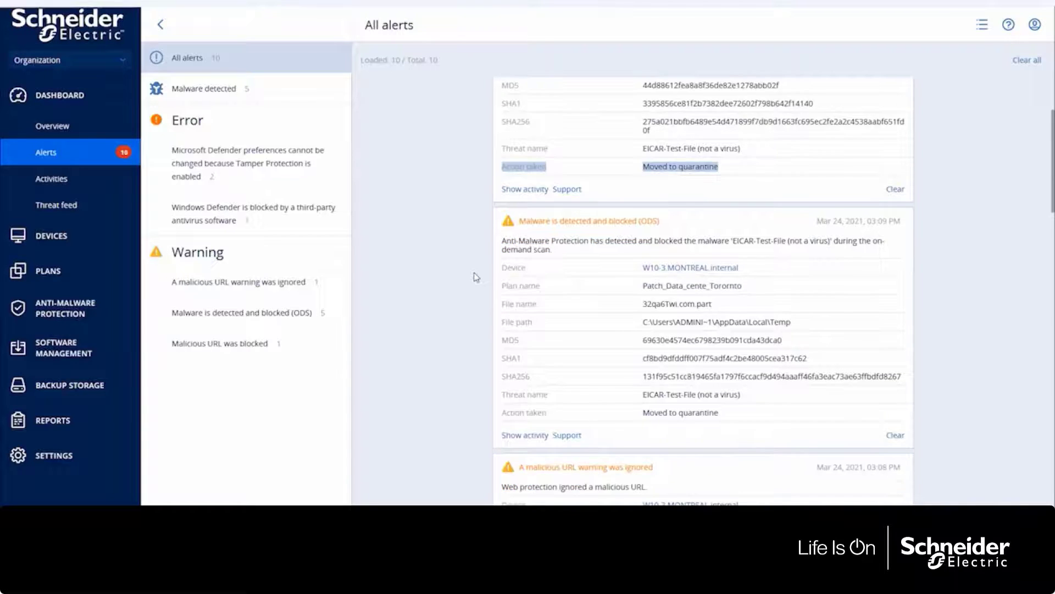
scroll(477, 277, "down", 1)
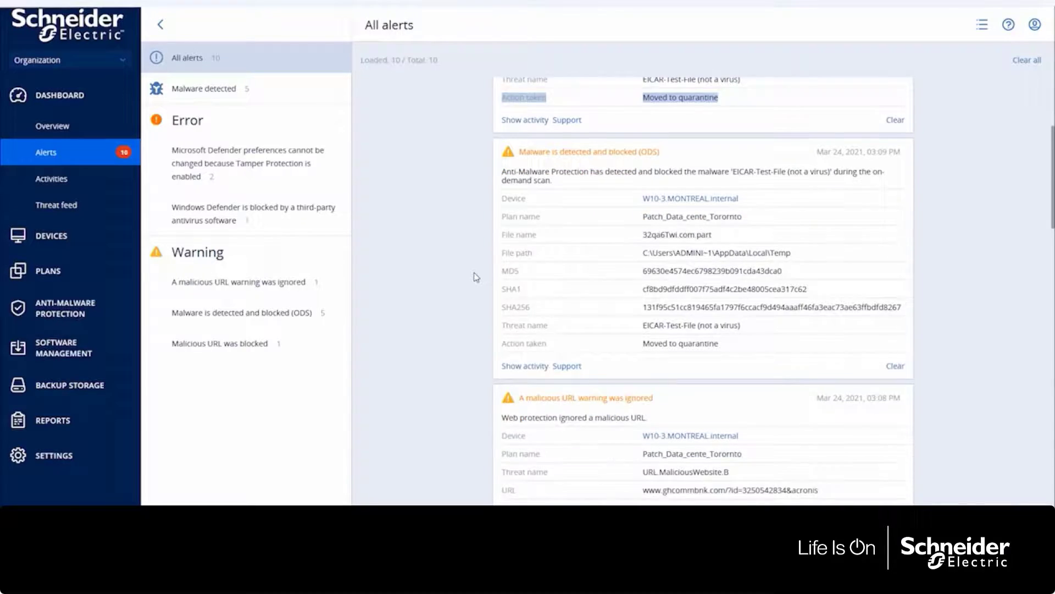
scroll(477, 277, "down", 3)
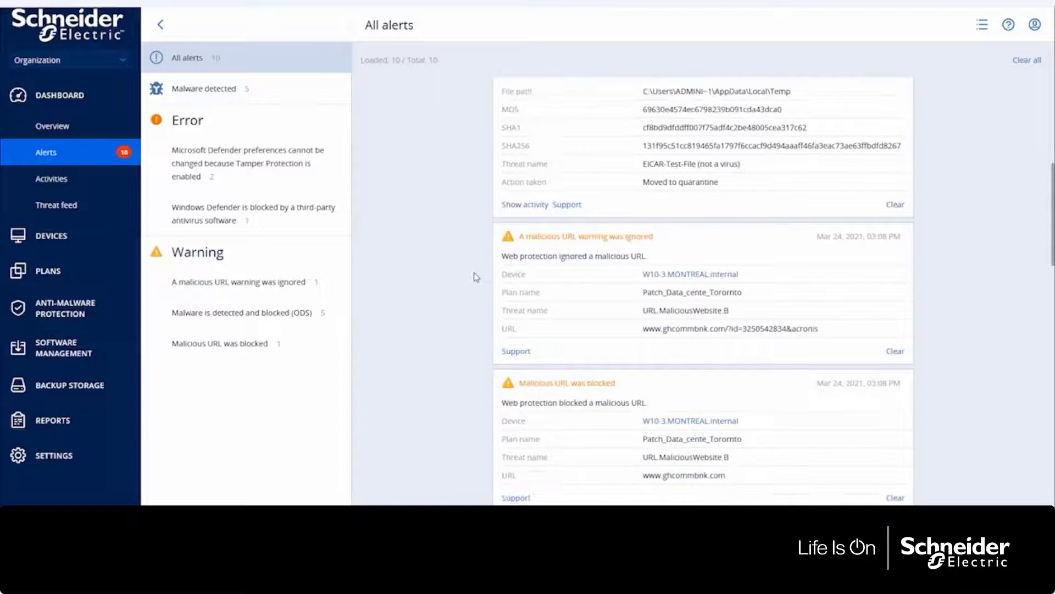
scroll(476, 278, "down", 5)
scroll(477, 277, "down", 5)
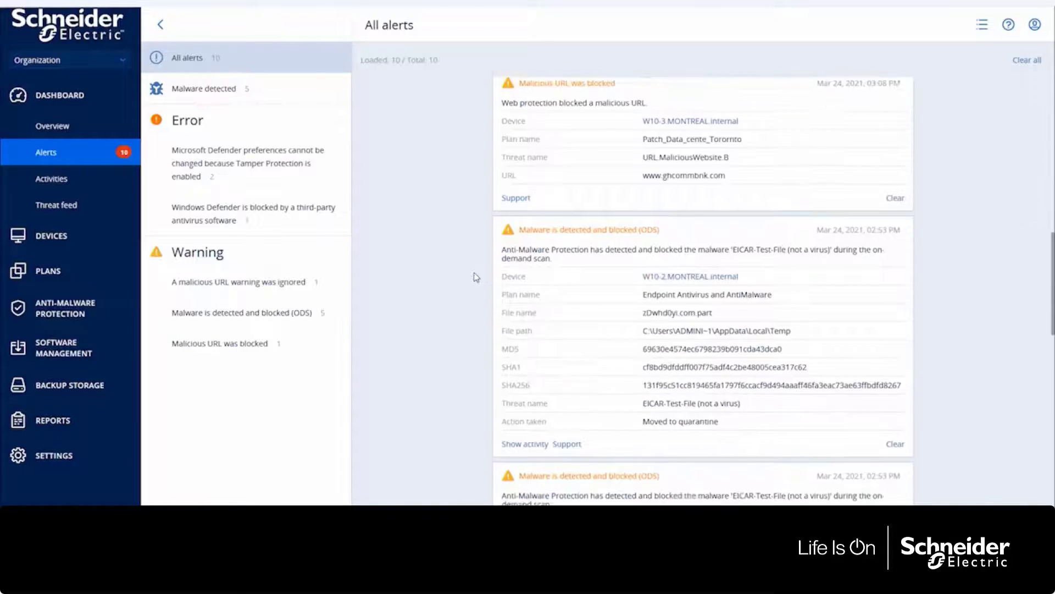
scroll(477, 277, "down", 8)
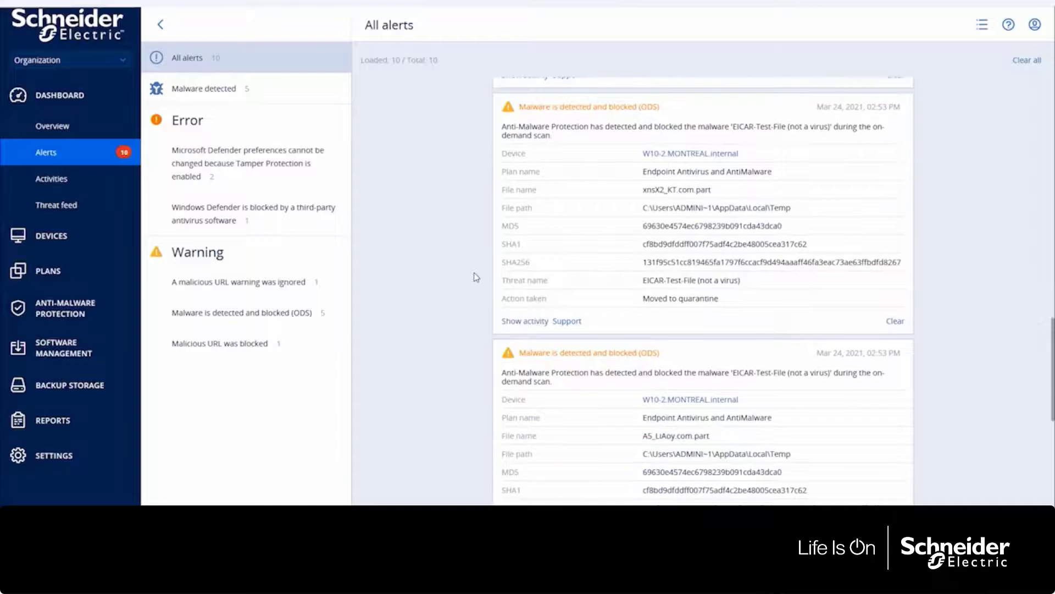
scroll(477, 277, "down", 4)
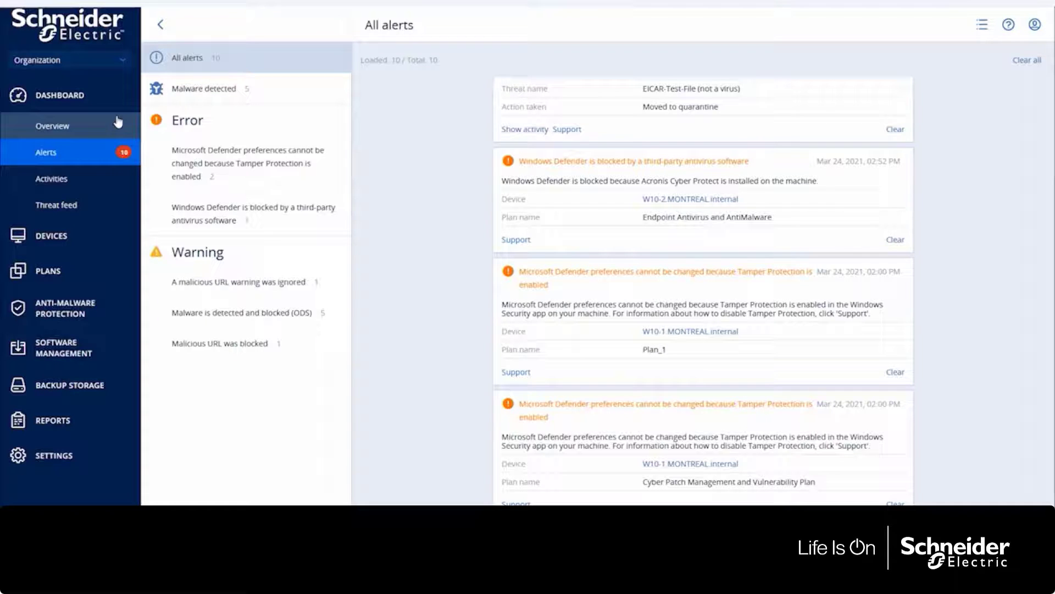
Step: Go back to the platform home page and zoom out to see all six modules
left_click(70, 421)
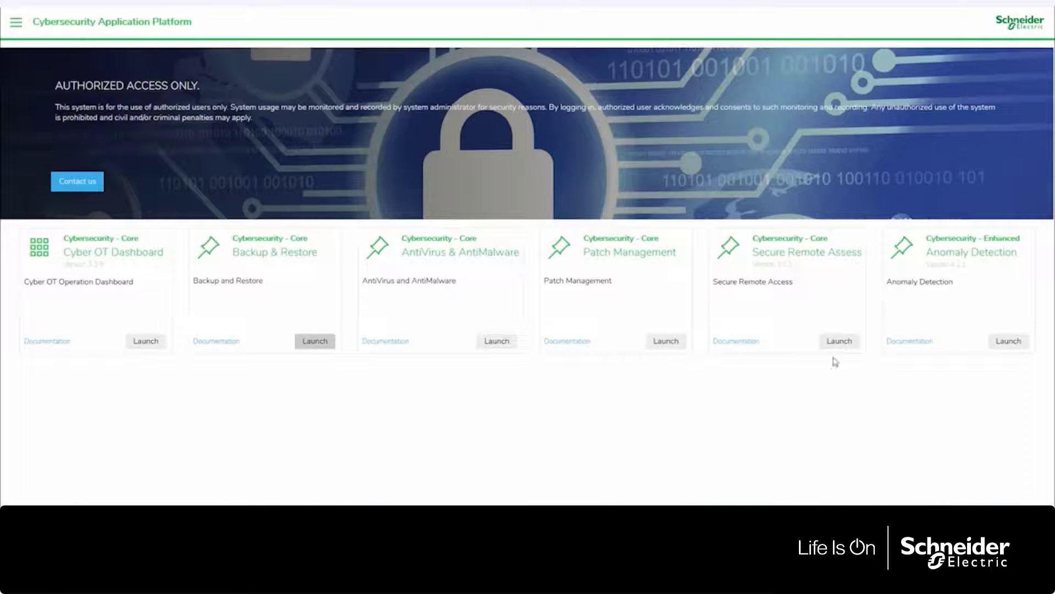
key("ctrl+minus")
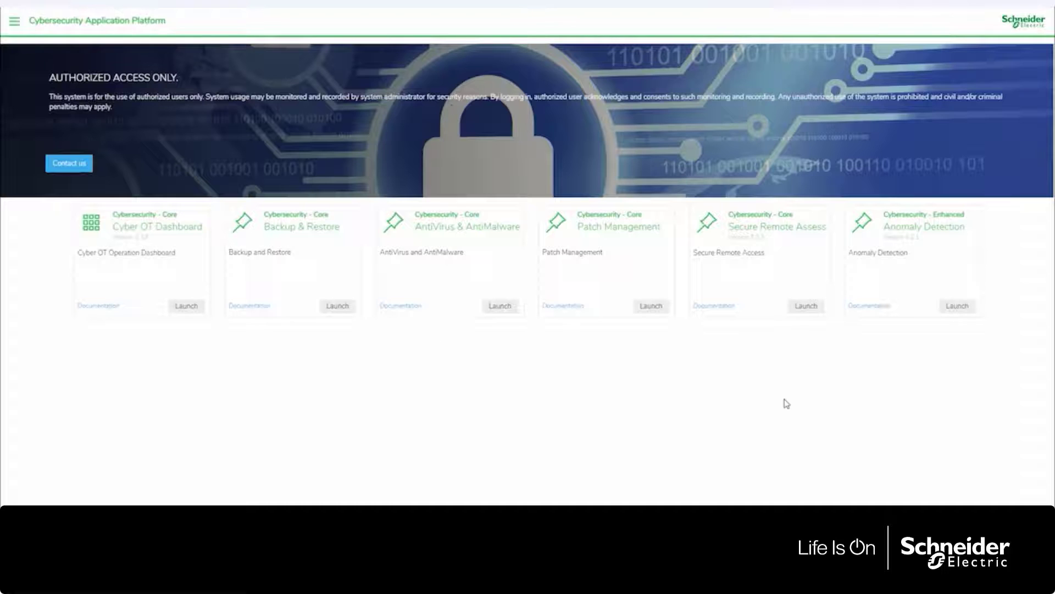
Step: Launch Secure Remote Access and sign in with the saved administrator username and password
left_click(806, 307)
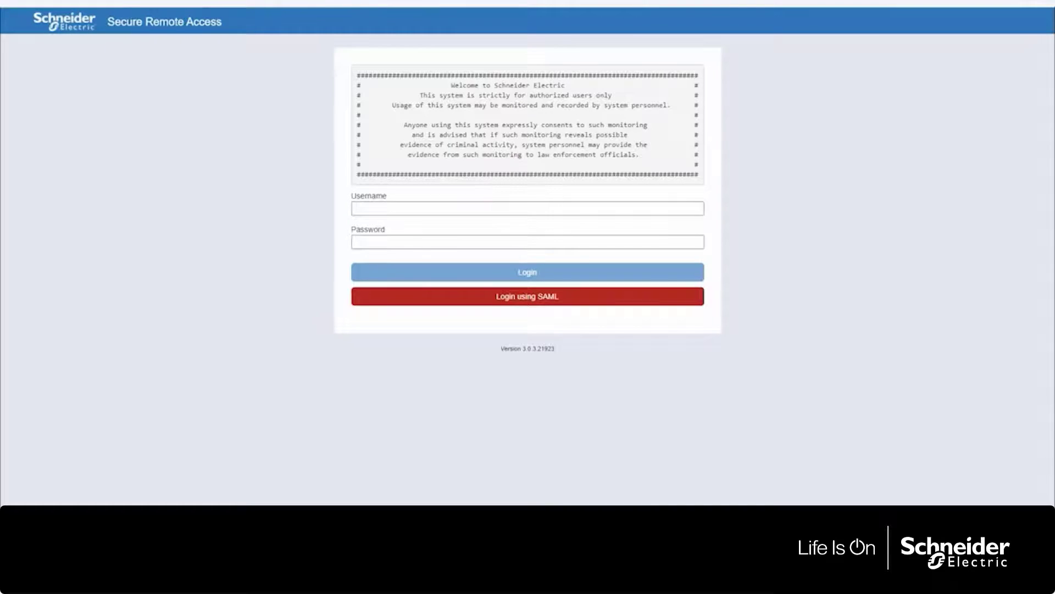
left_click(466, 208)
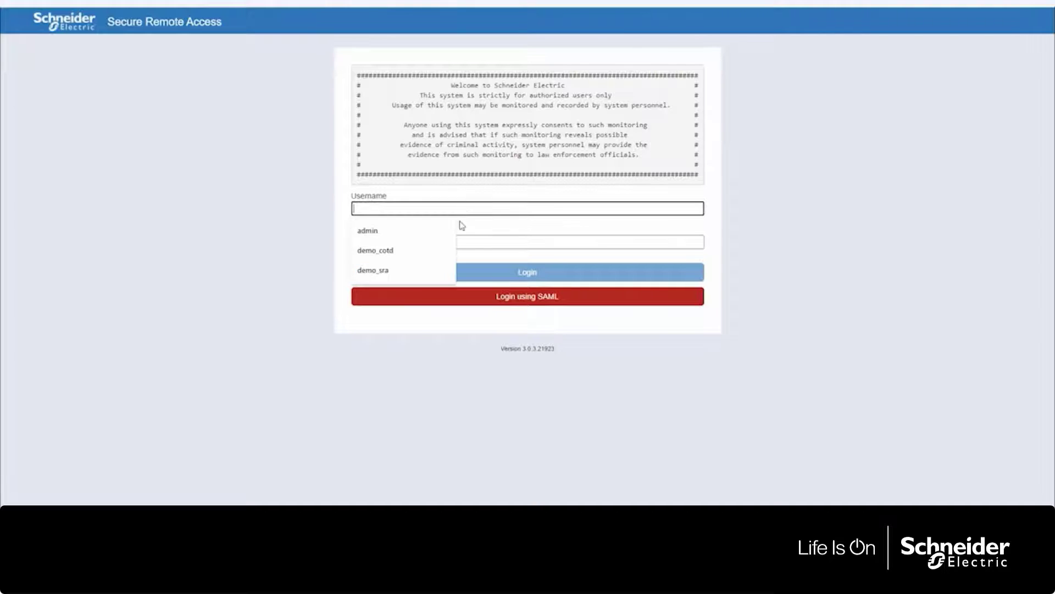
left_click(461, 226)
left_click(450, 208)
left_click(432, 230)
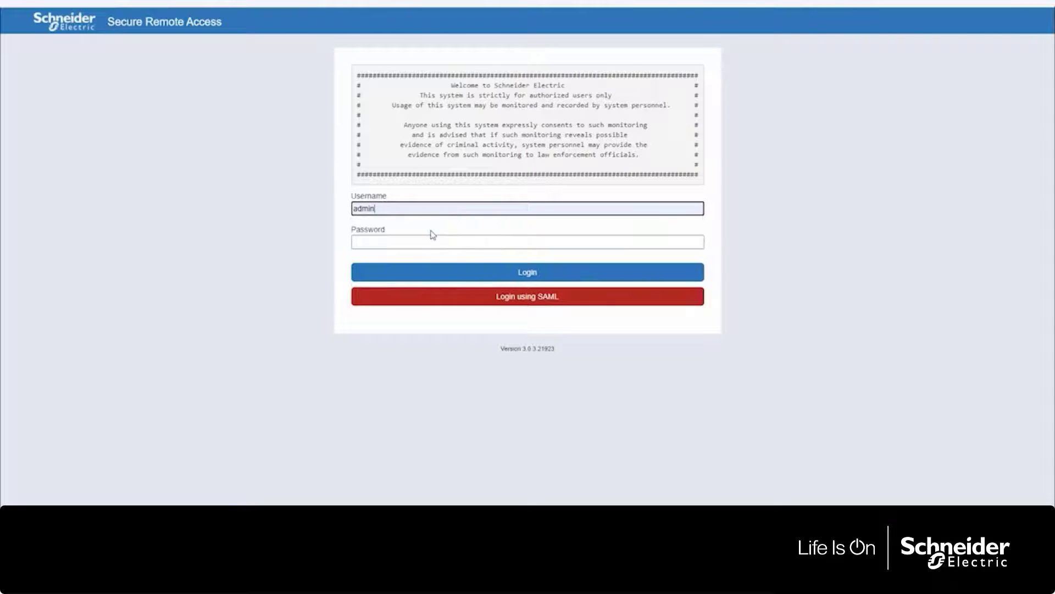
left_click(434, 237)
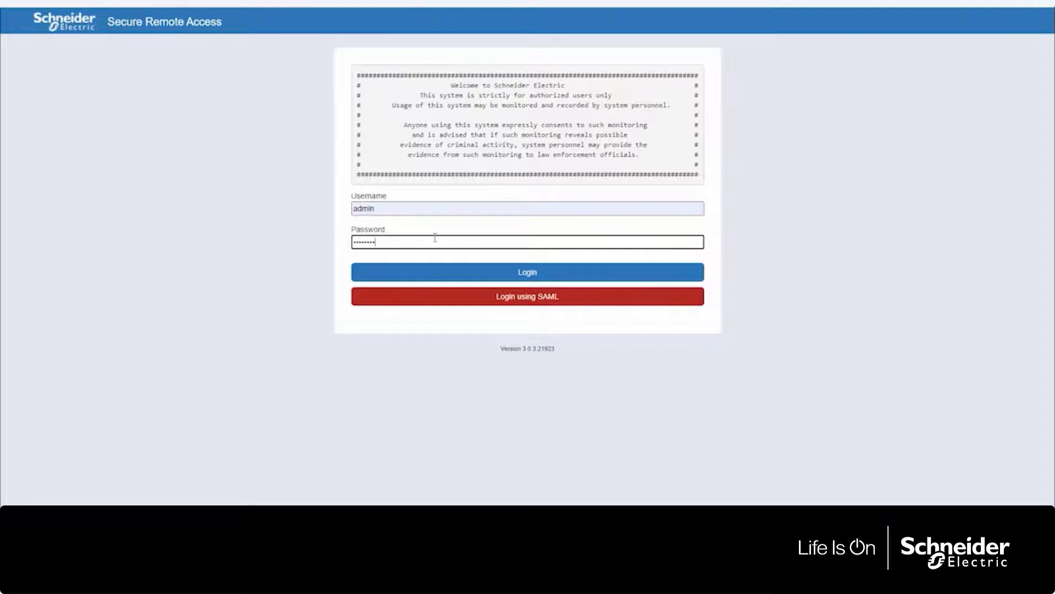
type("*")
key("Return")
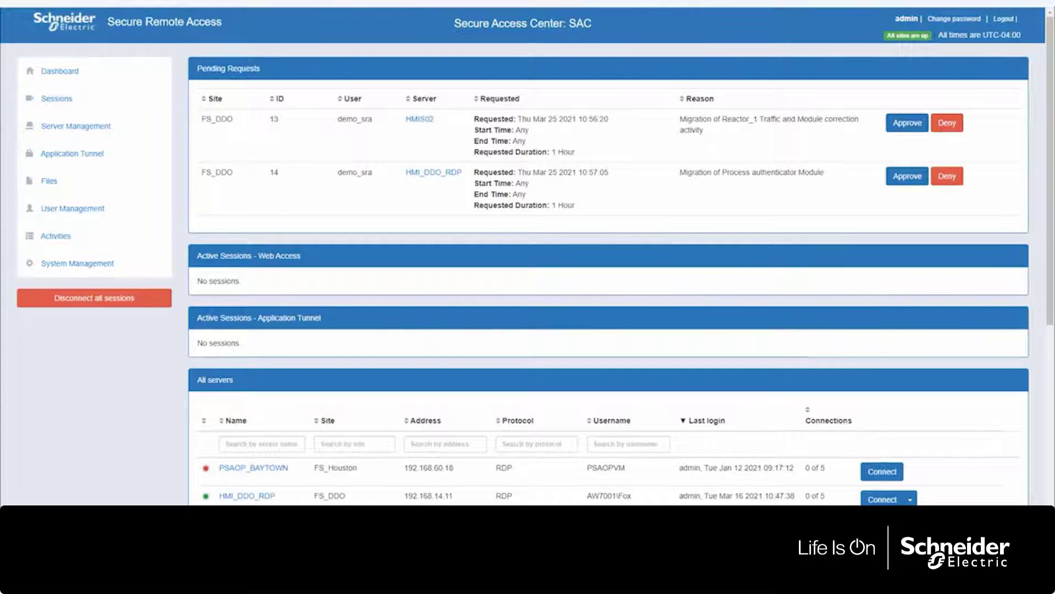
Step: Switch from the administrator to the demo remote-access user and highlight the approved WP0001 server
left_click(1004, 19)
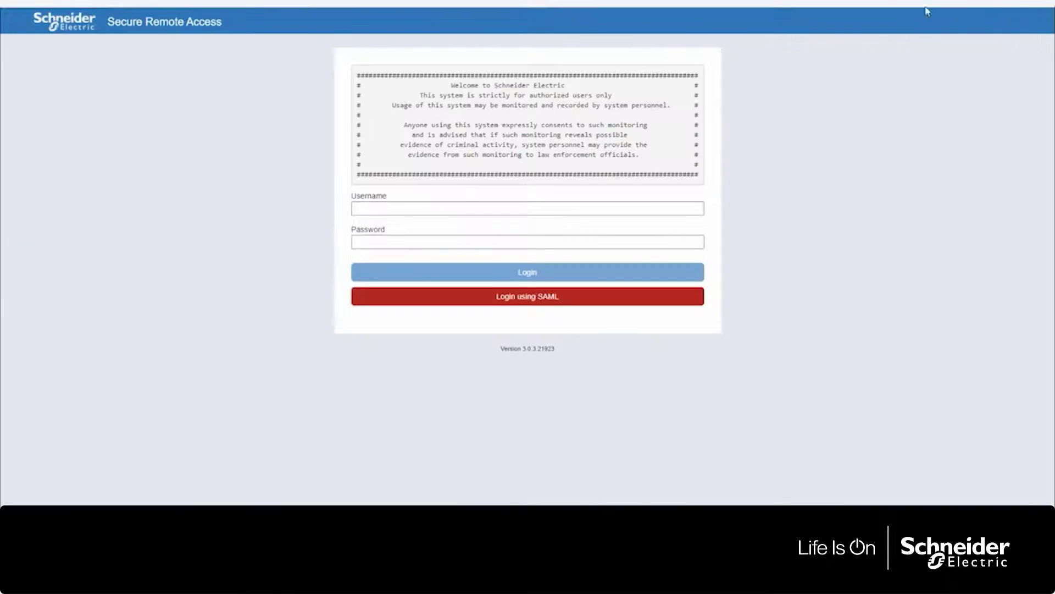
left_click(445, 206)
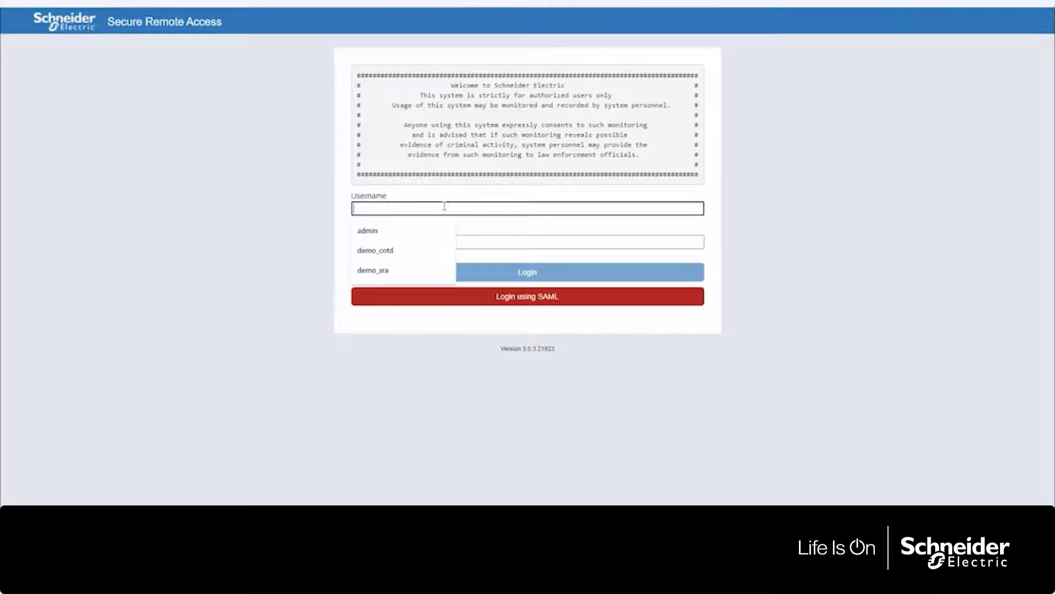
left_click(417, 266)
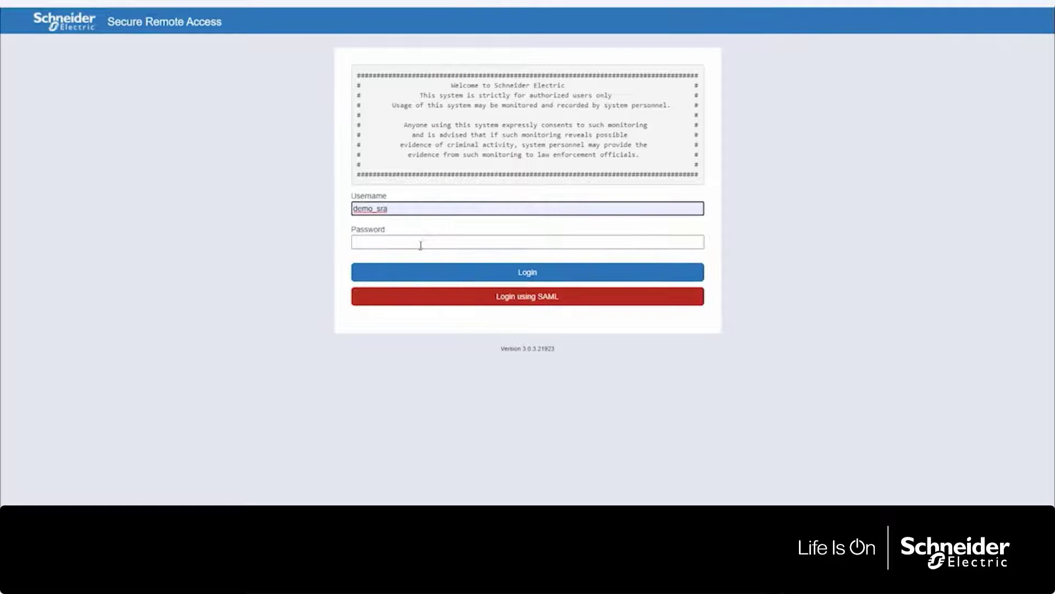
left_click(421, 243)
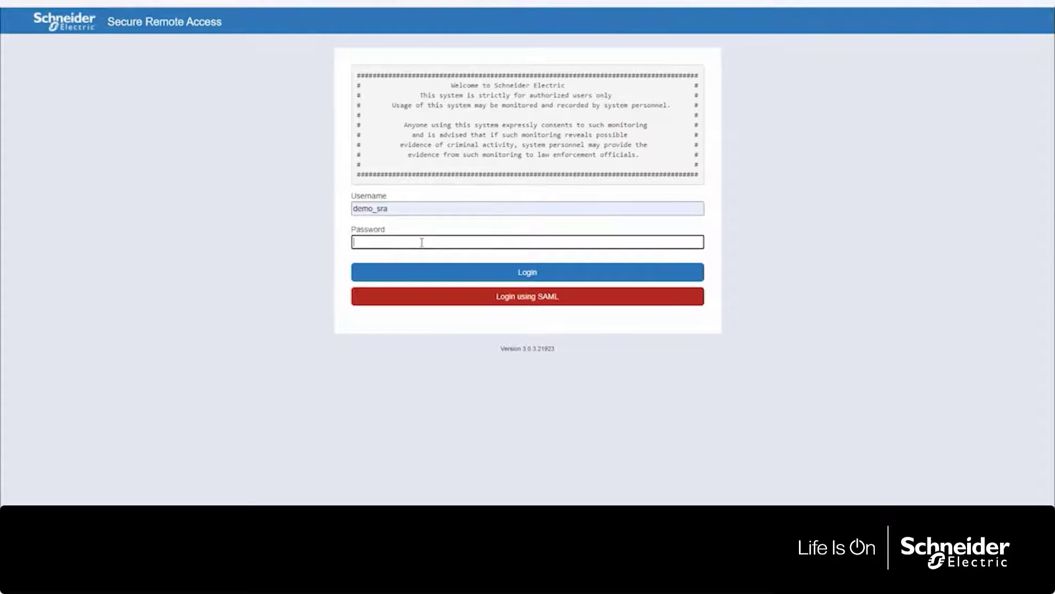
key("ctrl+v")
left_click(405, 271)
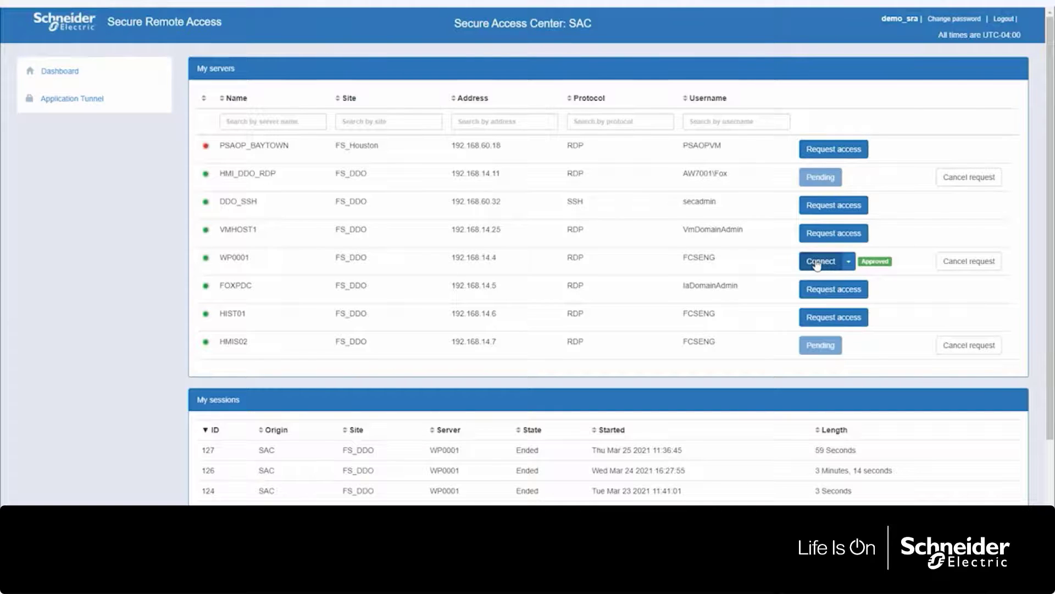
left_click_drag(268, 269, 221, 258)
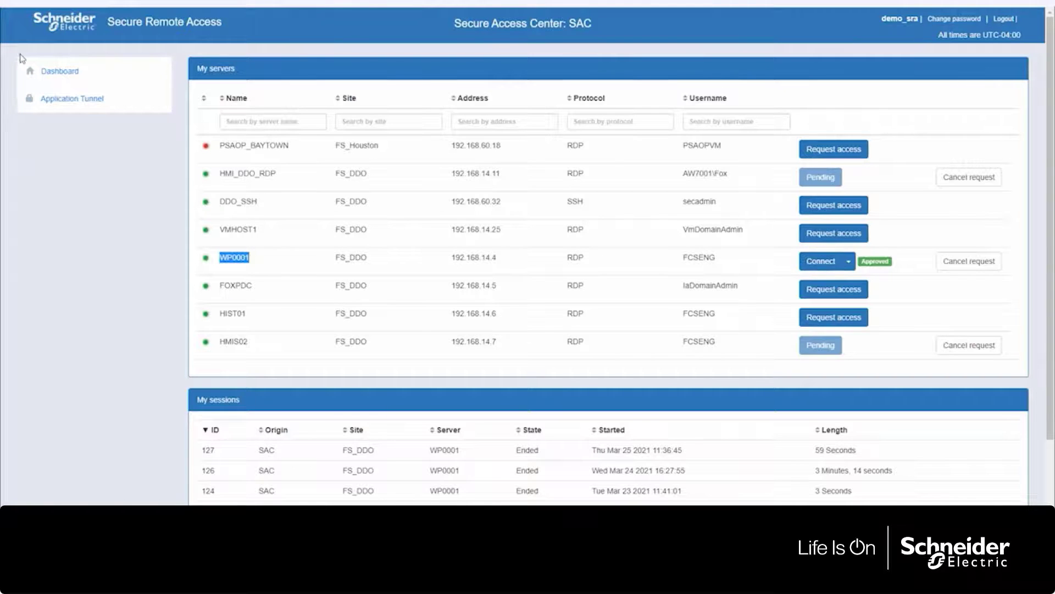
Step: Connect to WP0001 and reposition the Foxboro Control HMI's Process Alarm Panel
left_click(819, 262)
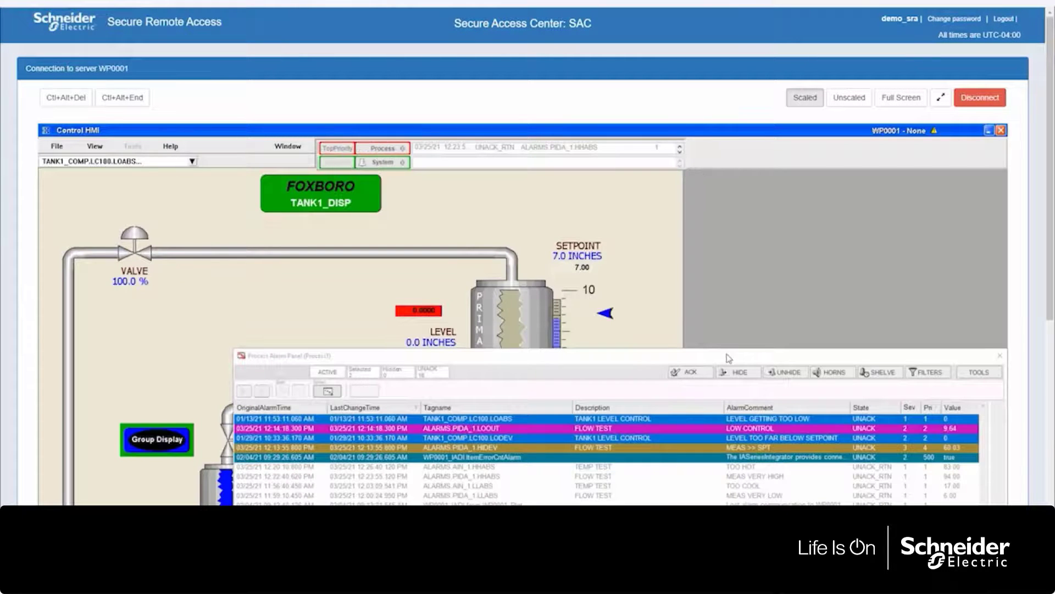
scroll(729, 362, "down", 2)
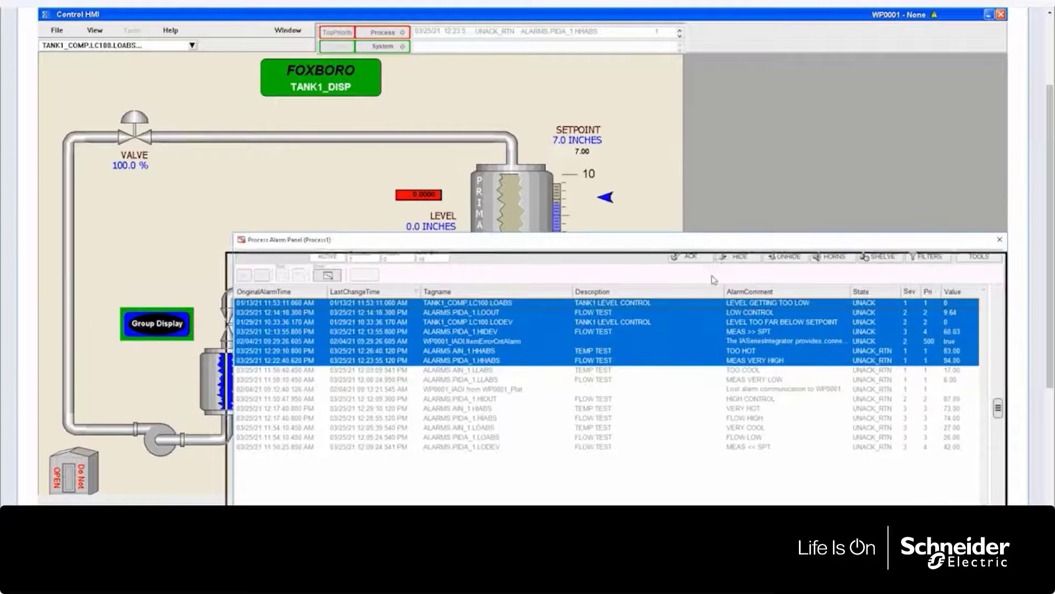
left_click_drag(708, 299, 775, 66)
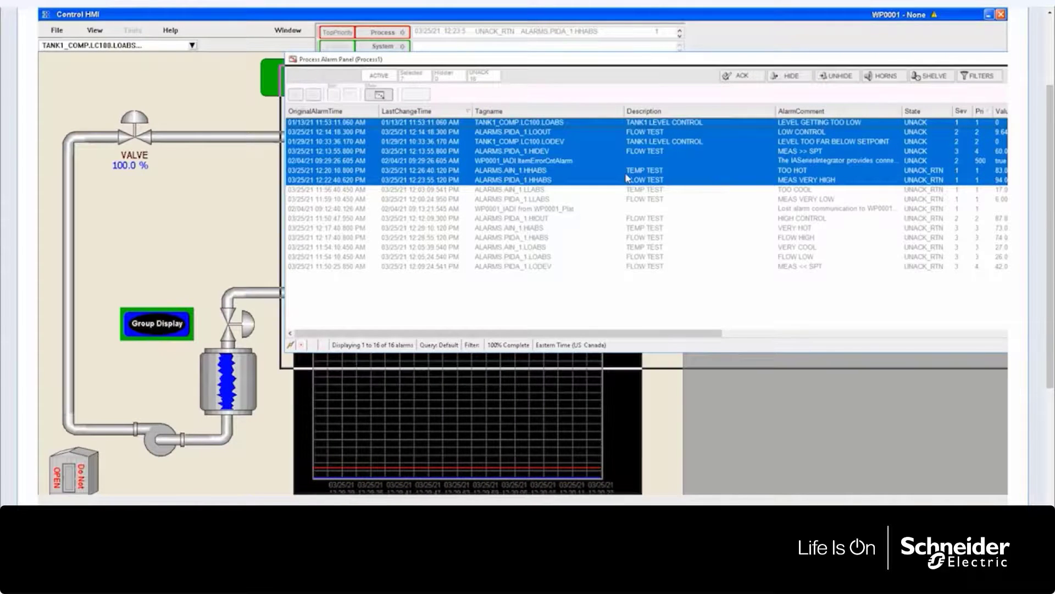
left_click_drag(605, 274, 599, 398)
Step: Lower the tank setpoint marker, move the alarm panel, and select the ALARMS.PIDA_1.LOOUT alarm
left_click_drag(606, 197, 600, 266)
left_click_drag(588, 325, 559, 246)
left_click(501, 323)
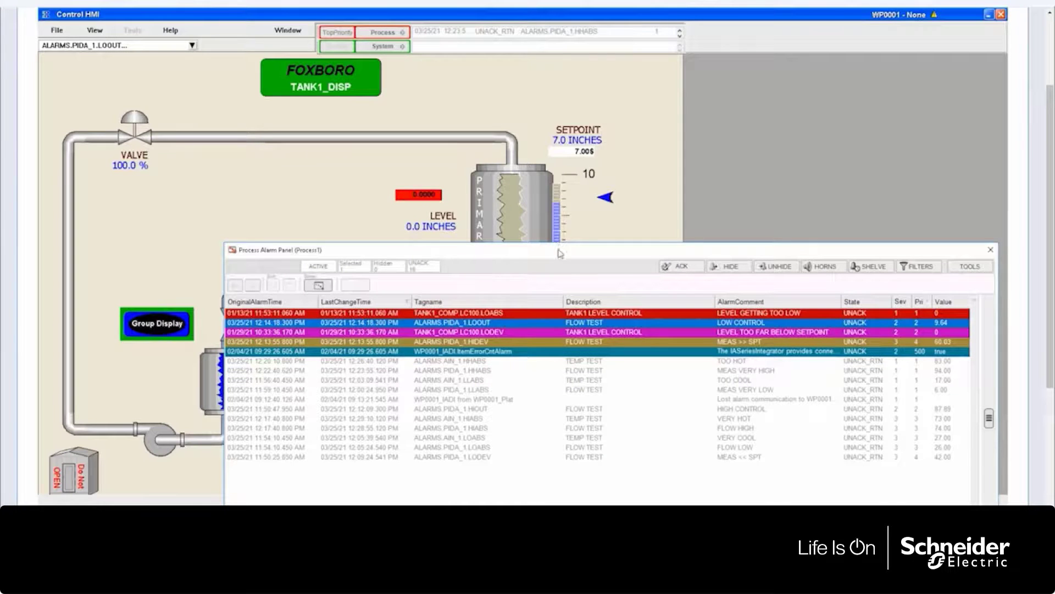
left_click_drag(506, 321, 488, 190)
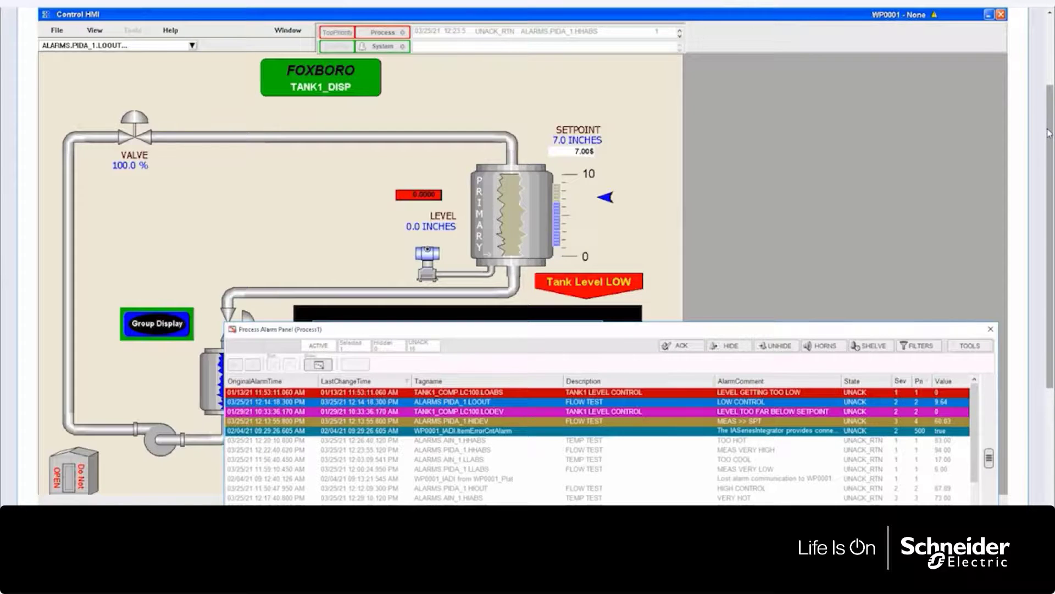
left_click_drag(1050, 135, 1048, 53)
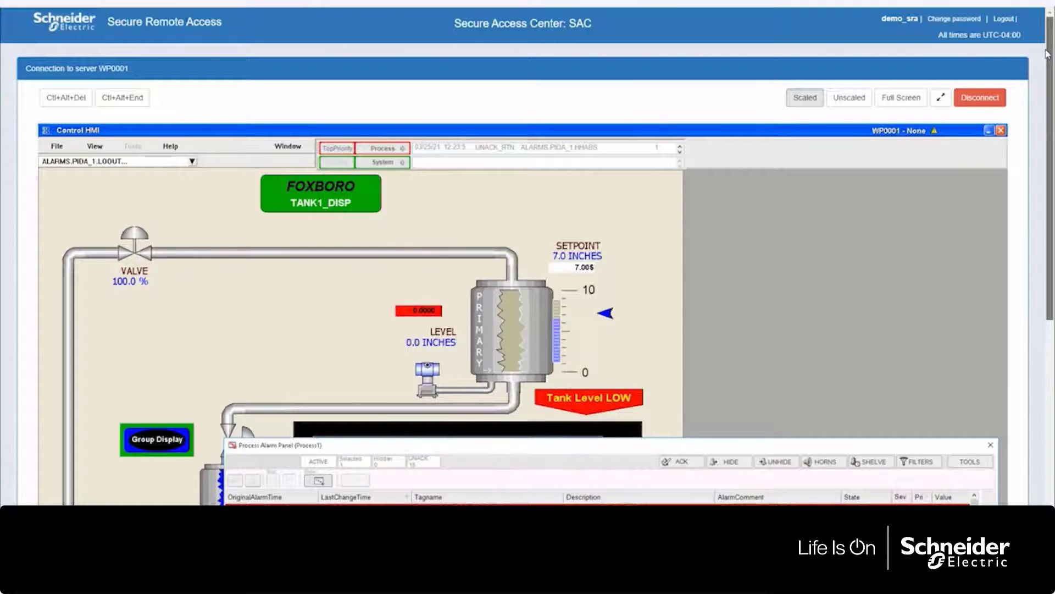
mouse_move(1048, 54)
left_mouse_down()
mouse_move(1047, 249)
mouse_move(1048, 58)
left_mouse_up()
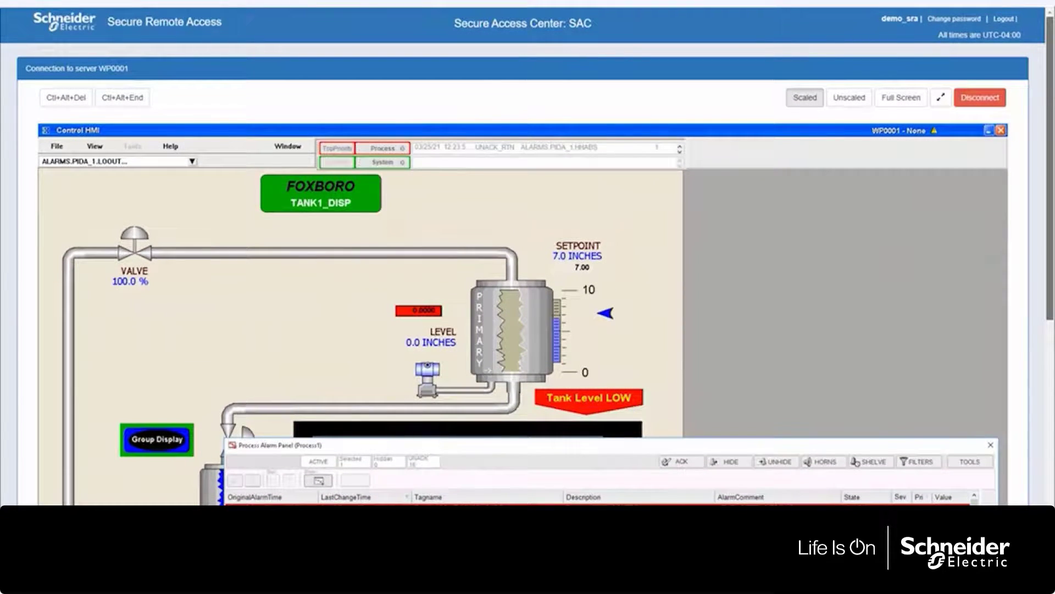
scroll(523, 275, "down", 1)
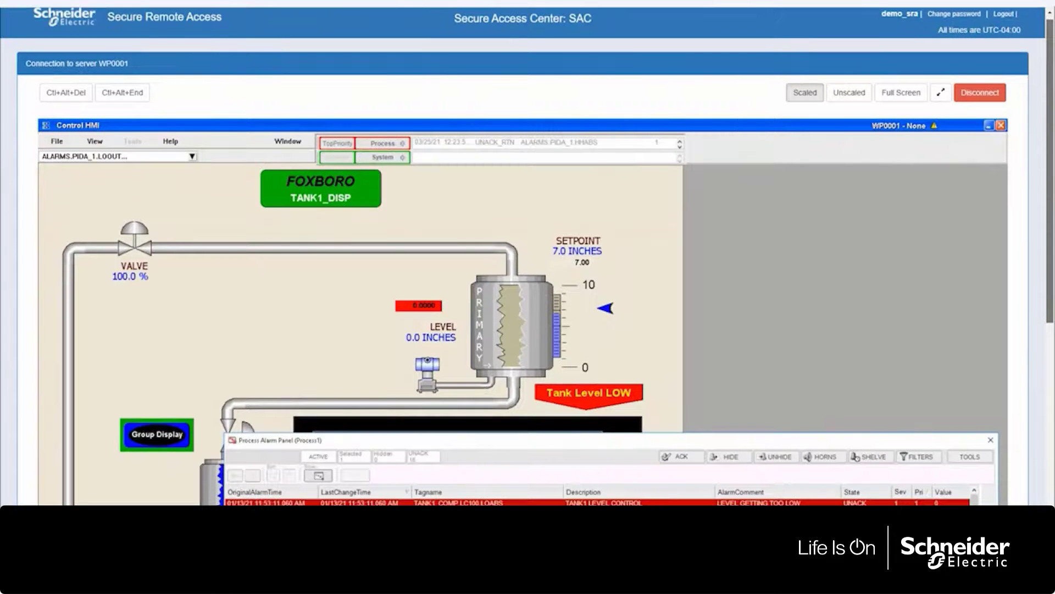
scroll(522, 275, "down", 5)
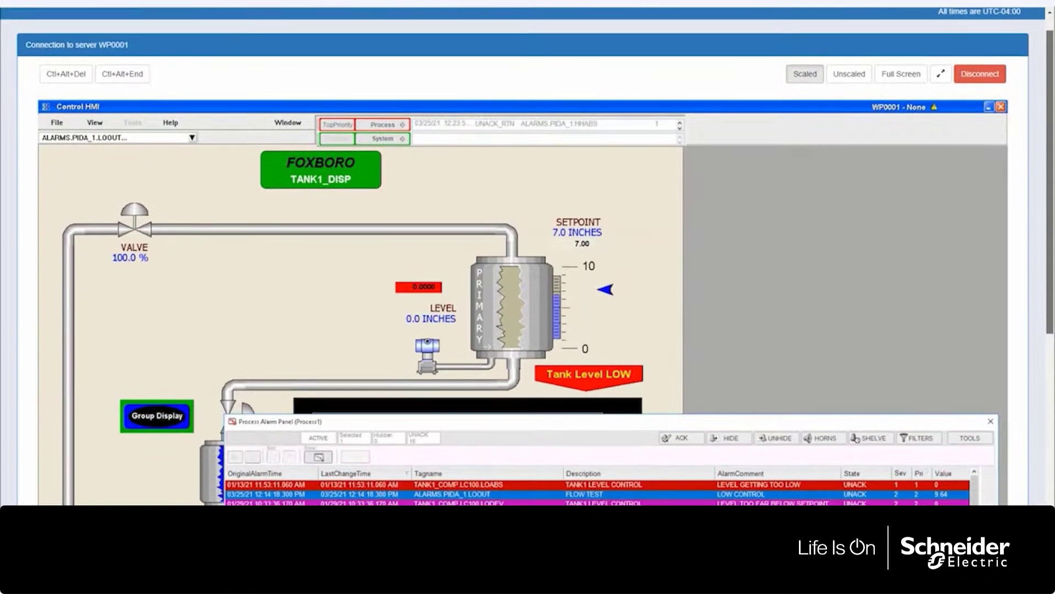
scroll(522, 253, "down", 2)
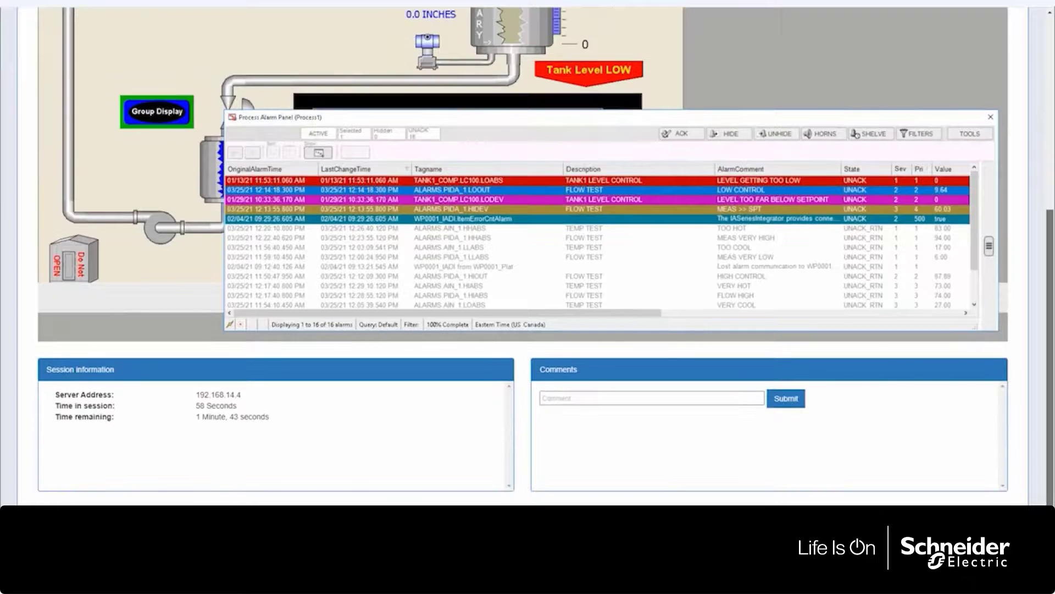
scroll(1051, 50, "up", 6)
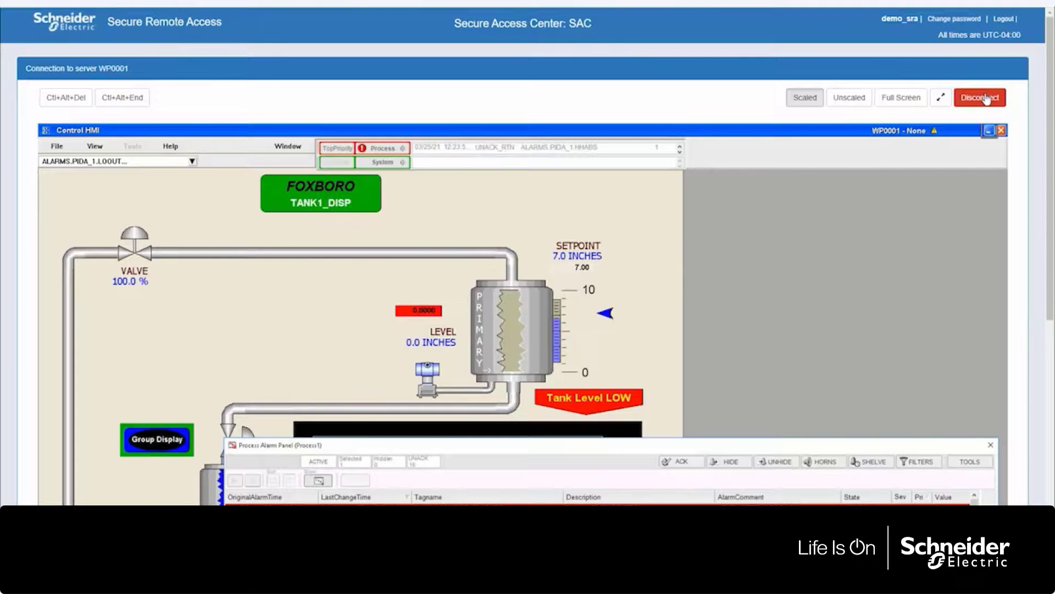
Step: Disconnect the WP0001 session, entering a short summary as the disconnect reason
left_click(986, 98)
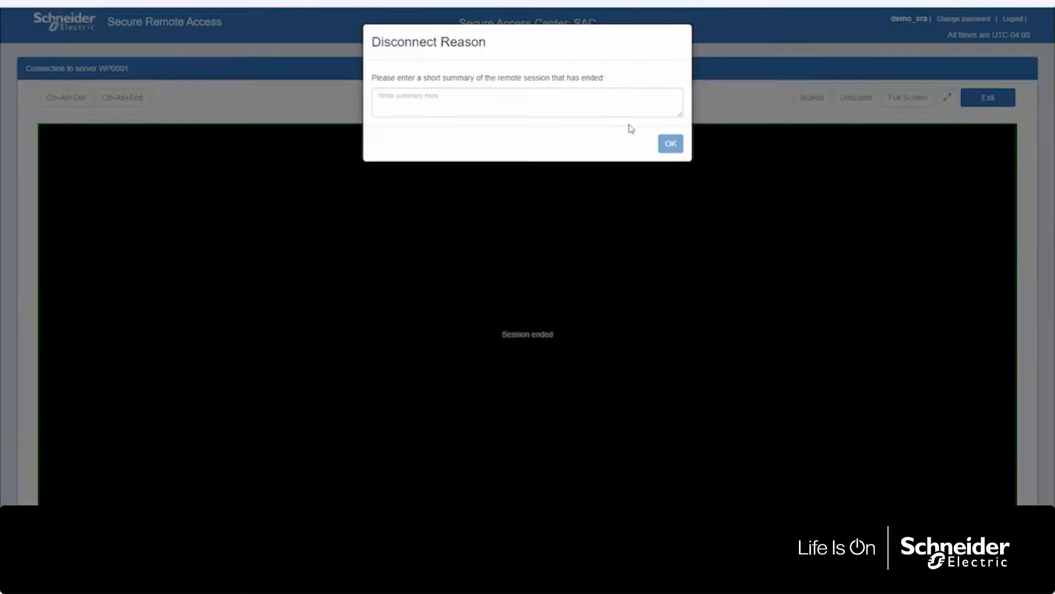
left_click(617, 105)
type("Completed")
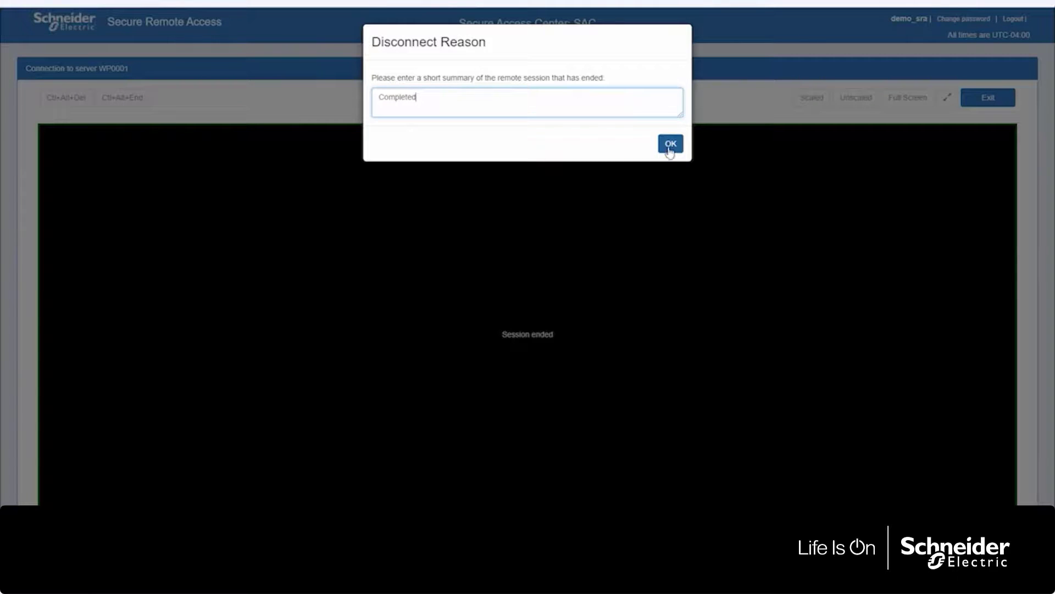
left_click(670, 149)
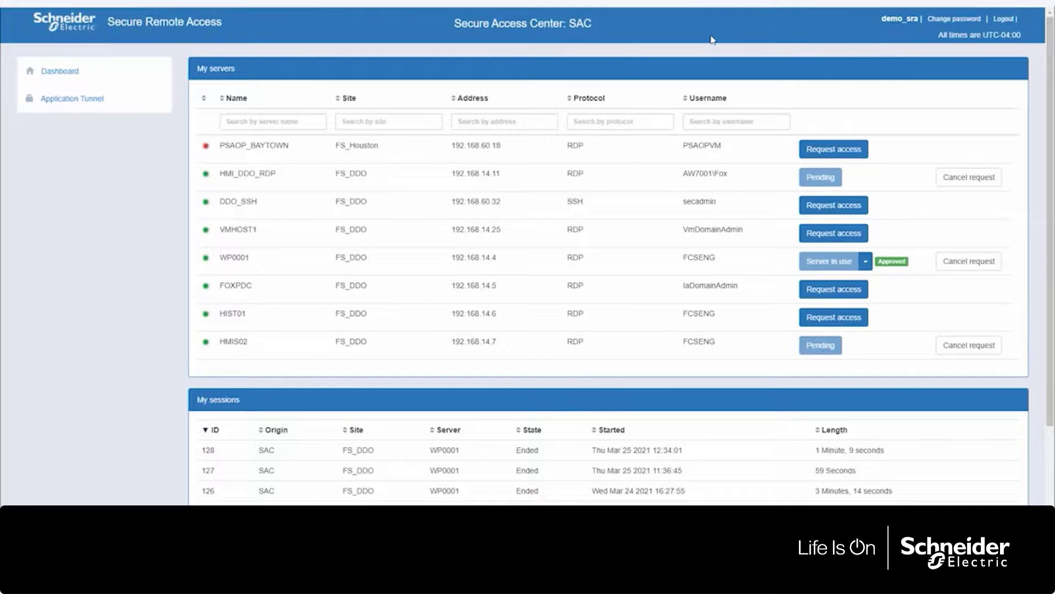
scroll(611, 181, "down", 2)
scroll(610, 180, "up", 2)
Step: Log out of Secure Remote Access and switch back to the Cybersecurity Application Platform window
left_click(1006, 20)
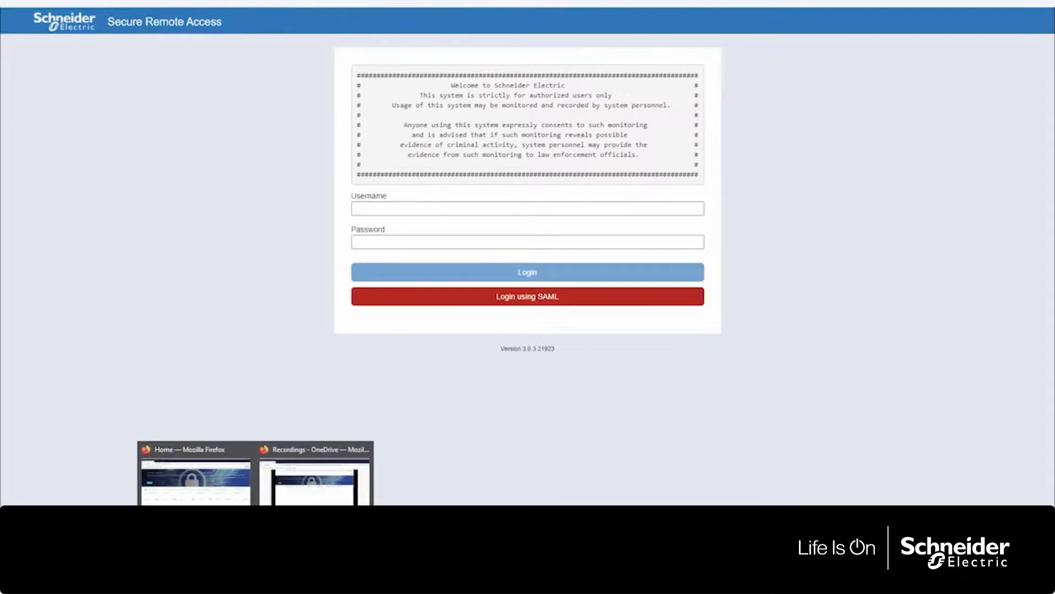
left_click(195, 478)
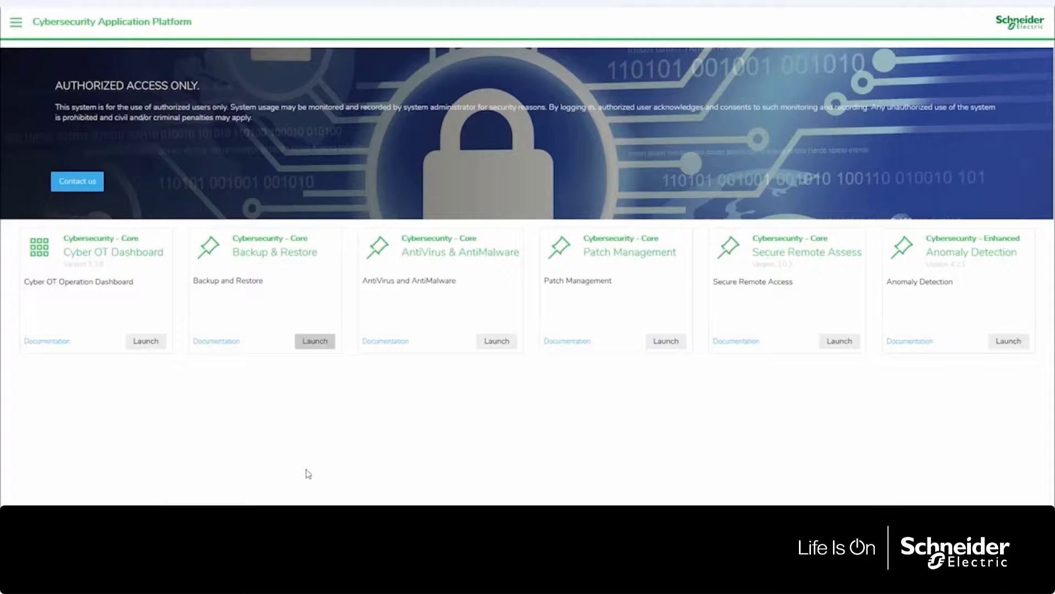